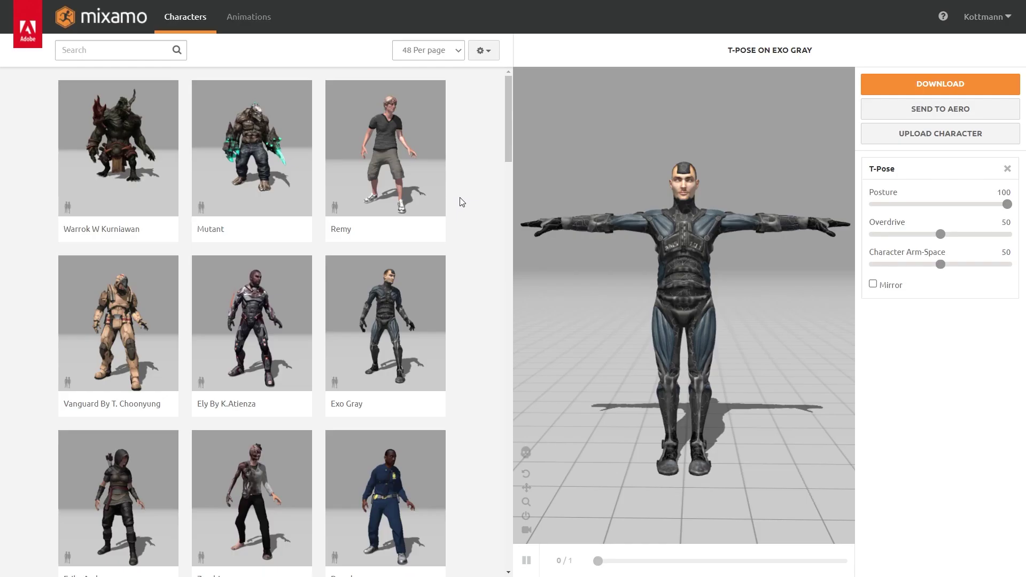
pyautogui.scroll(-9, 459, 203)
pyautogui.scroll(9, 461, 205)
pyautogui.moveTo(332, 2)
pyautogui.click(241, 27)
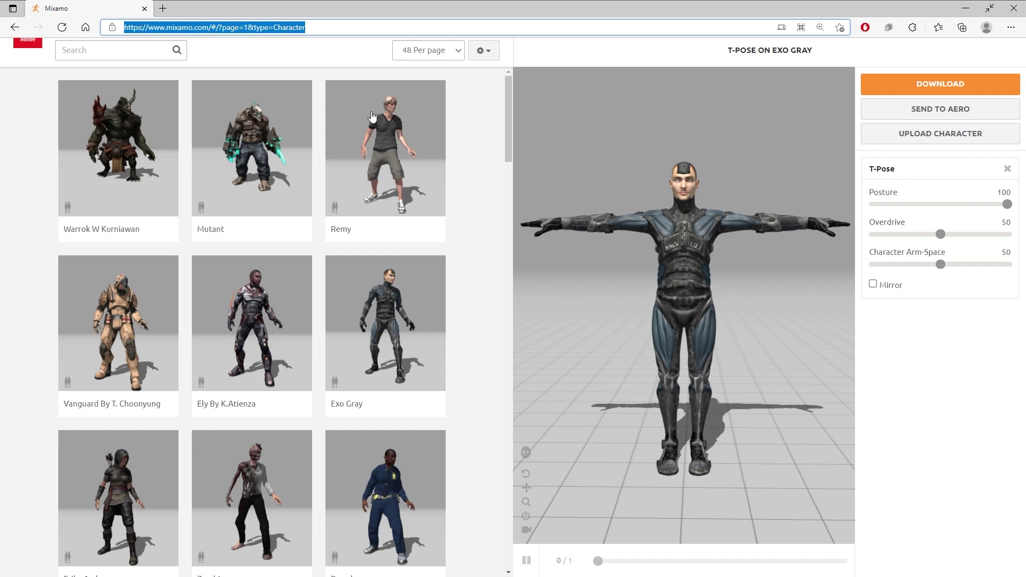
pyautogui.click(488, 137)
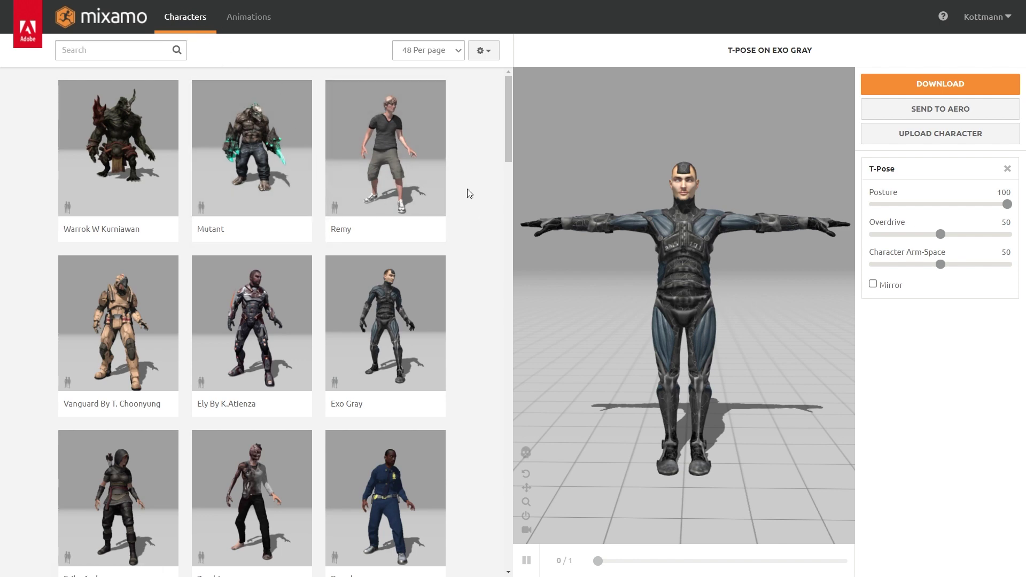
# - Load the Maynard character from page 3 of the character library into the preview
pyautogui.scroll(-10, 451, 171)
pyautogui.scroll(-20, 445, 177)
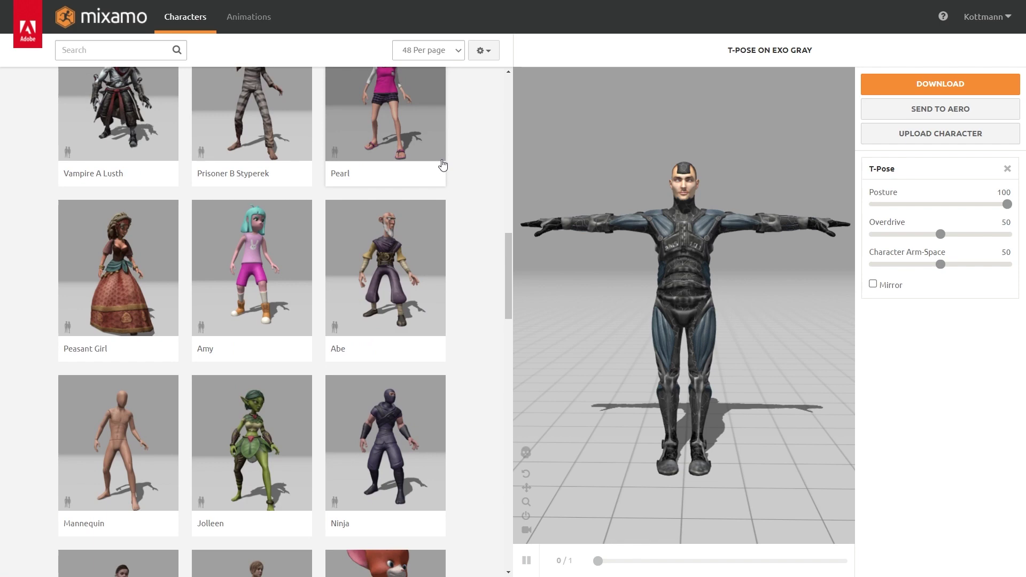
pyautogui.scroll(-5, 446, 163)
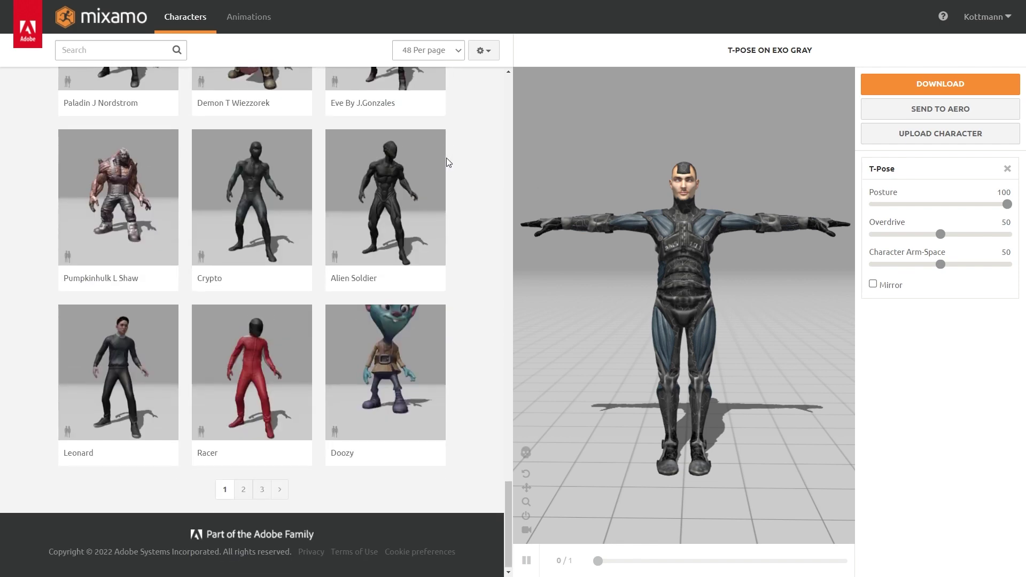
pyautogui.click(259, 487)
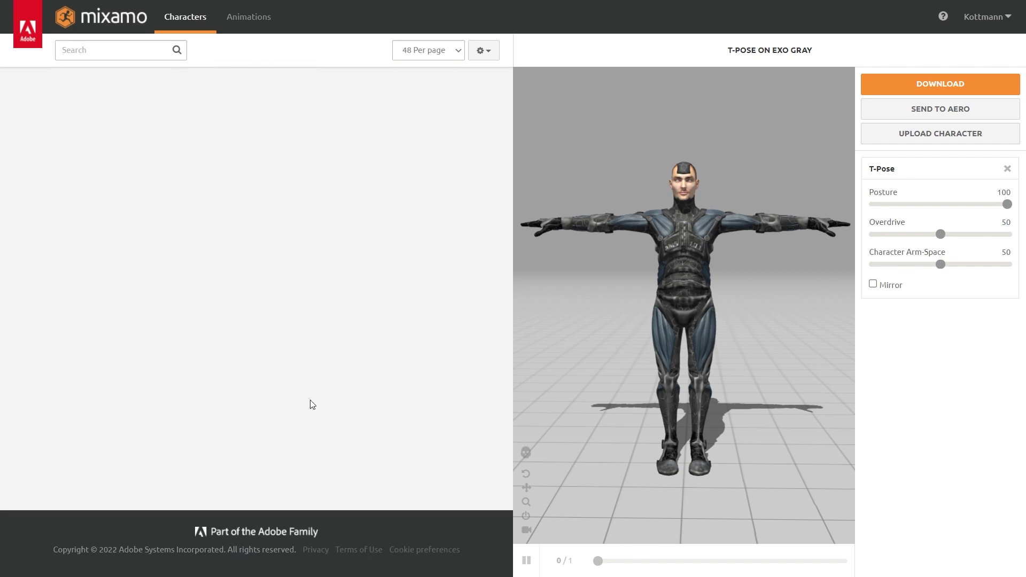
pyautogui.scroll(-10, 382, 222)
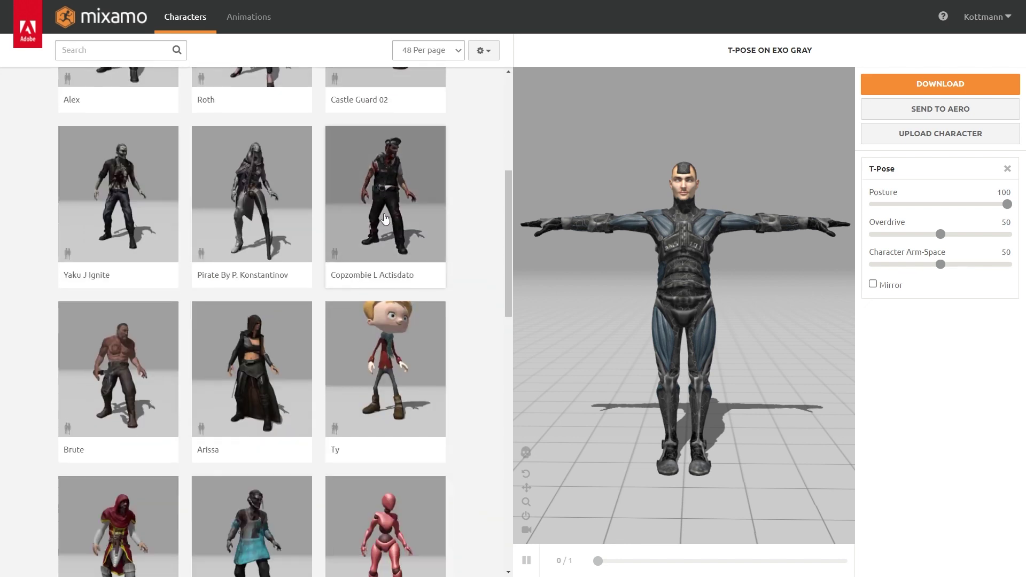
pyautogui.scroll(10, 406, 227)
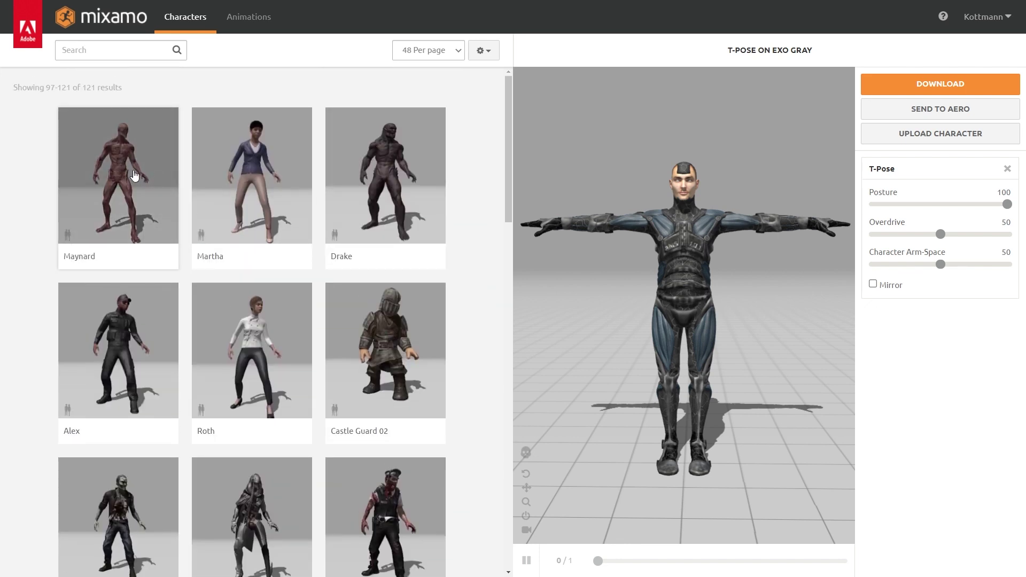
pyautogui.click(132, 177)
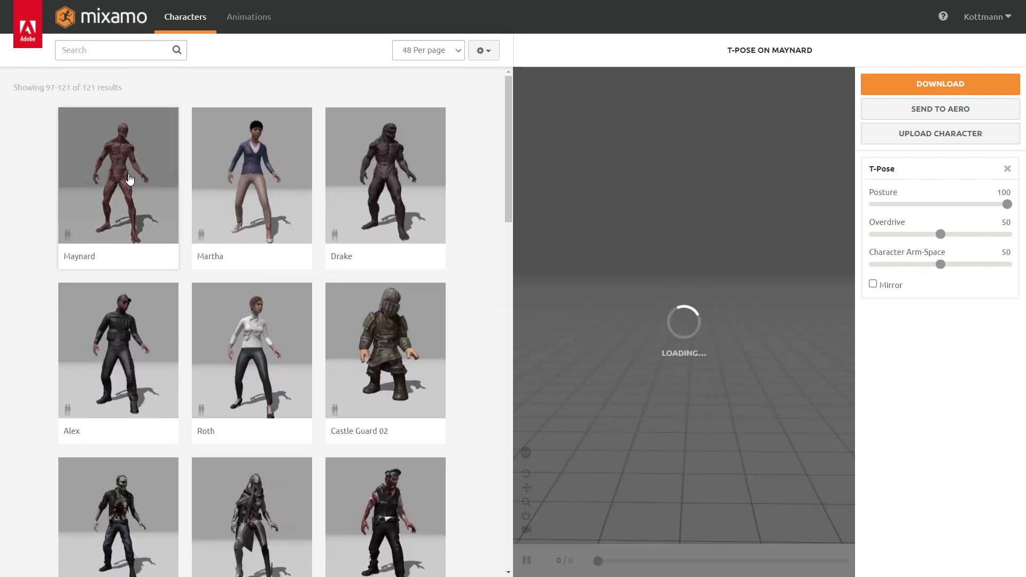
pyautogui.moveTo(696, 291)
pyautogui.mouseDown()
pyautogui.moveTo(678, 312)
pyautogui.moveTo(617, 311)
pyautogui.moveTo(667, 331)
pyautogui.moveTo(775, 320)
pyautogui.moveTo(799, 294)
pyautogui.moveTo(764, 328)
pyautogui.moveTo(671, 312)
pyautogui.moveTo(696, 310)
pyautogui.mouseUp()
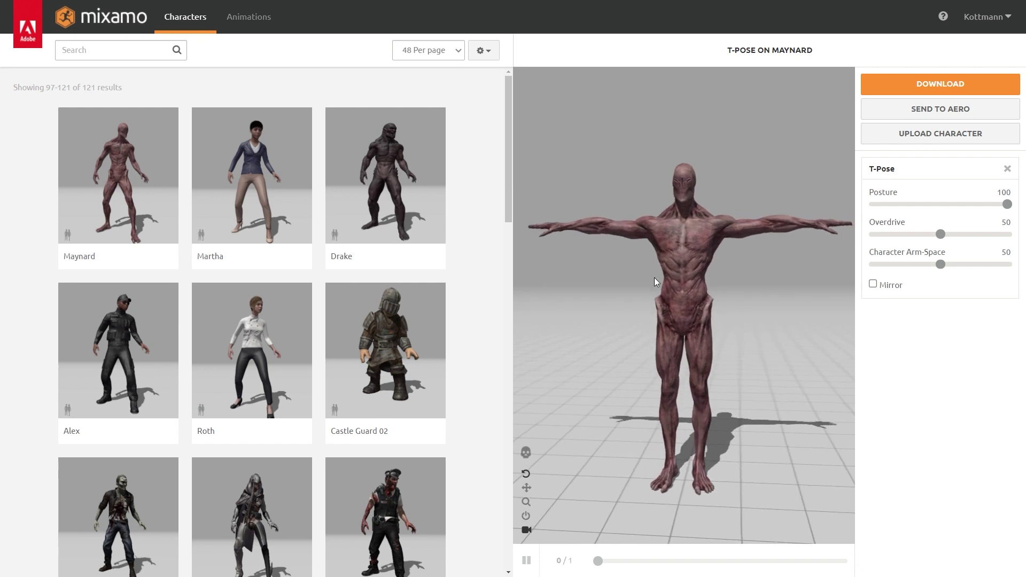
pyautogui.moveTo(654, 278)
pyautogui.mouseDown()
pyautogui.moveTo(756, 291)
pyautogui.moveTo(637, 286)
pyautogui.mouseUp()
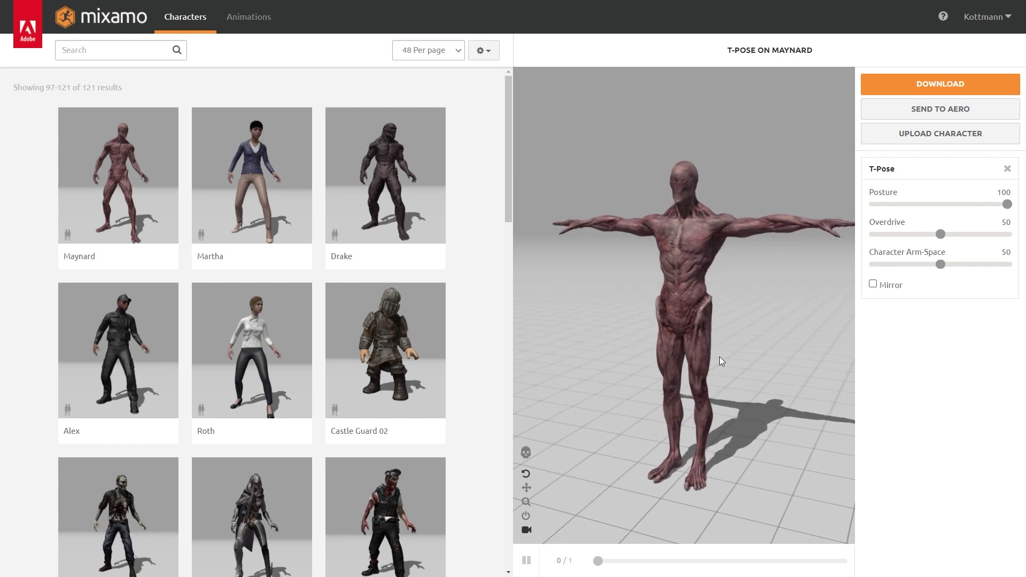
# - Apply the Header Soccerball animation from the animation library to the Maynard character
pyautogui.click(251, 18)
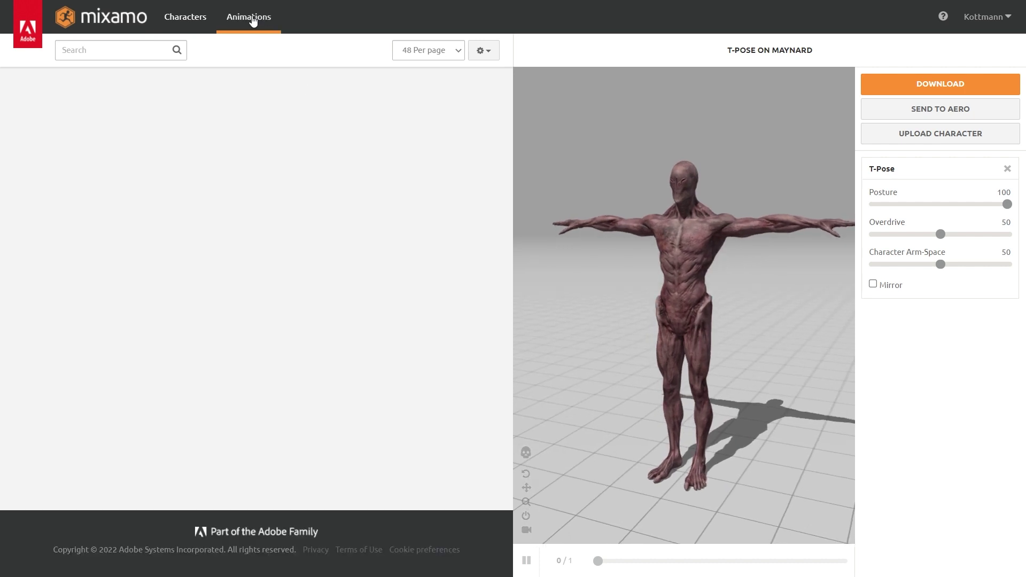
pyautogui.scroll(-10, 395, 171)
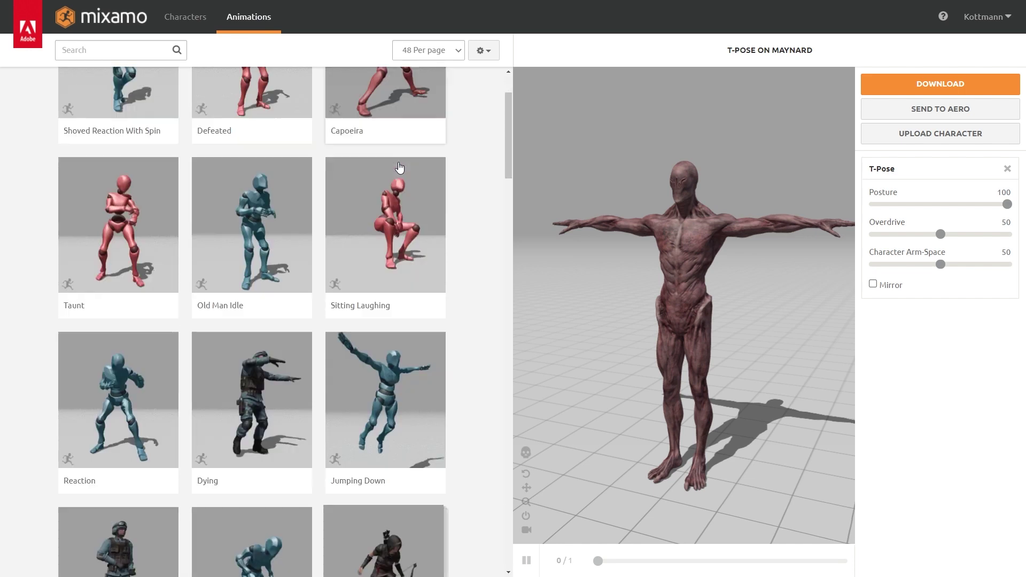
pyautogui.scroll(-10, 387, 265)
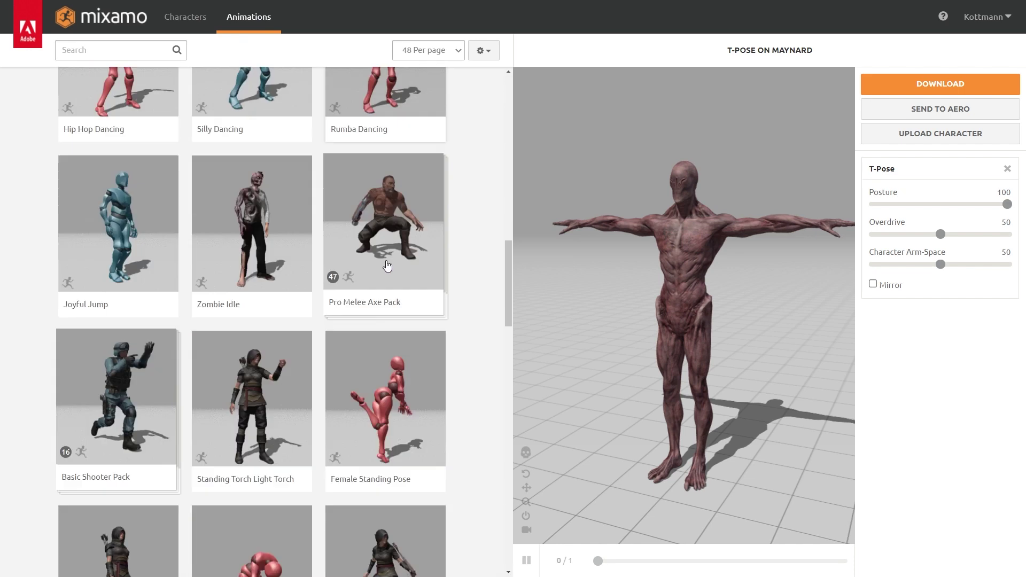
pyautogui.scroll(-15, 380, 249)
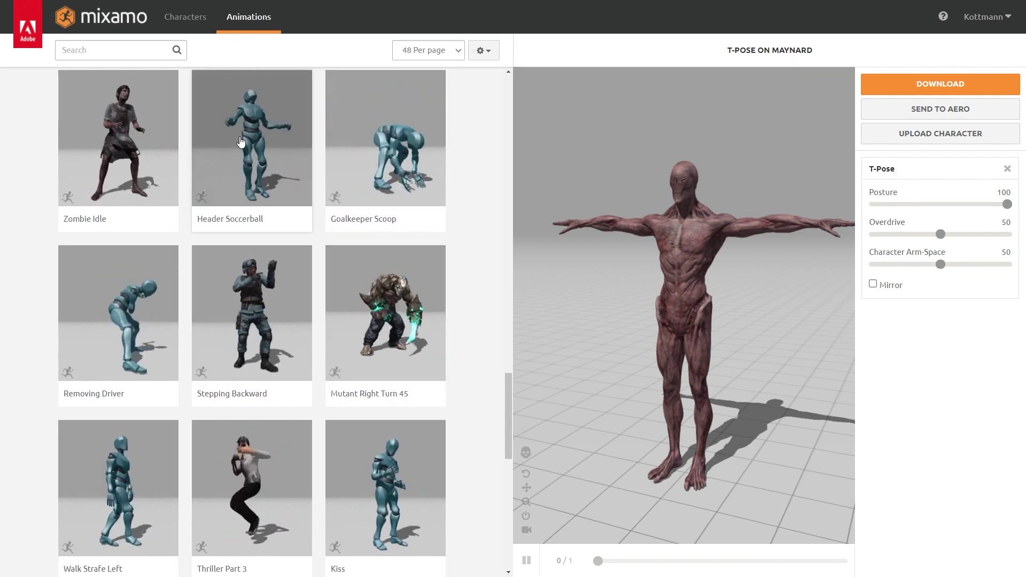
pyautogui.click(243, 142)
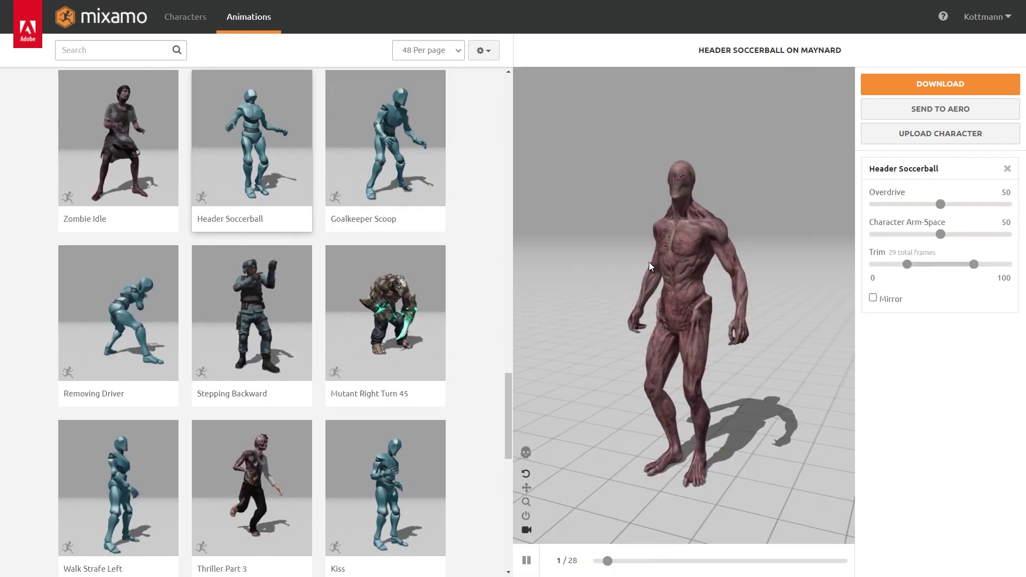
pyautogui.moveTo(656, 300)
pyautogui.mouseDown()
pyautogui.moveTo(778, 297)
pyautogui.moveTo(670, 310)
pyautogui.mouseUp()
# - Search the animation library for "backflip"
pyautogui.scroll(-10, 291, 252)
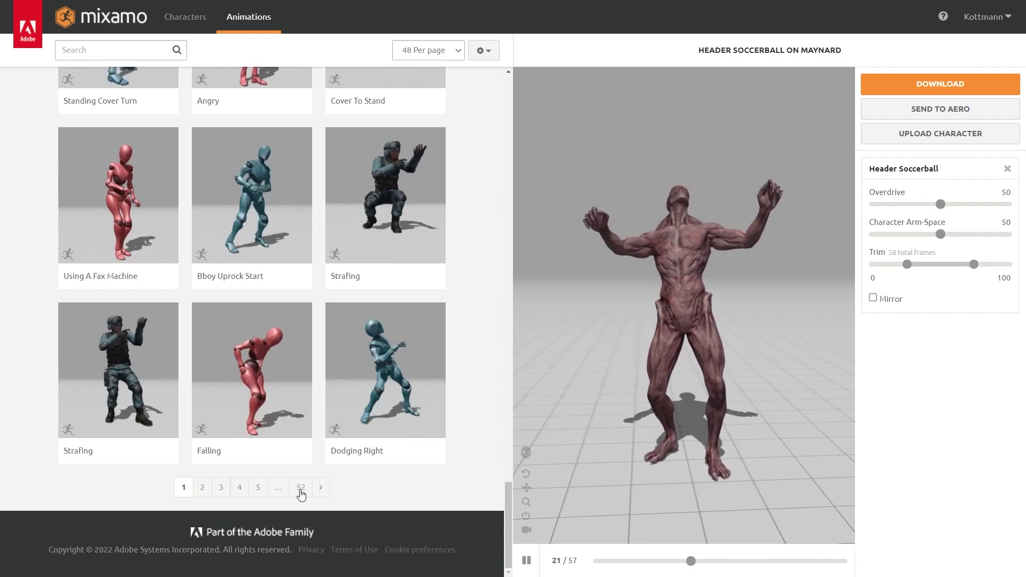
pyautogui.scroll(20, 299, 374)
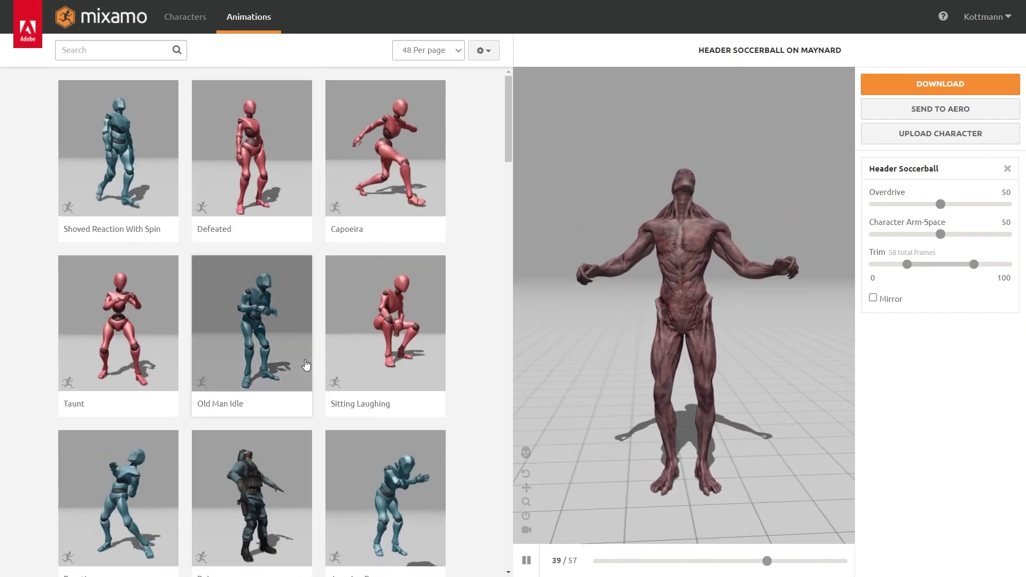
pyautogui.click(82, 43)
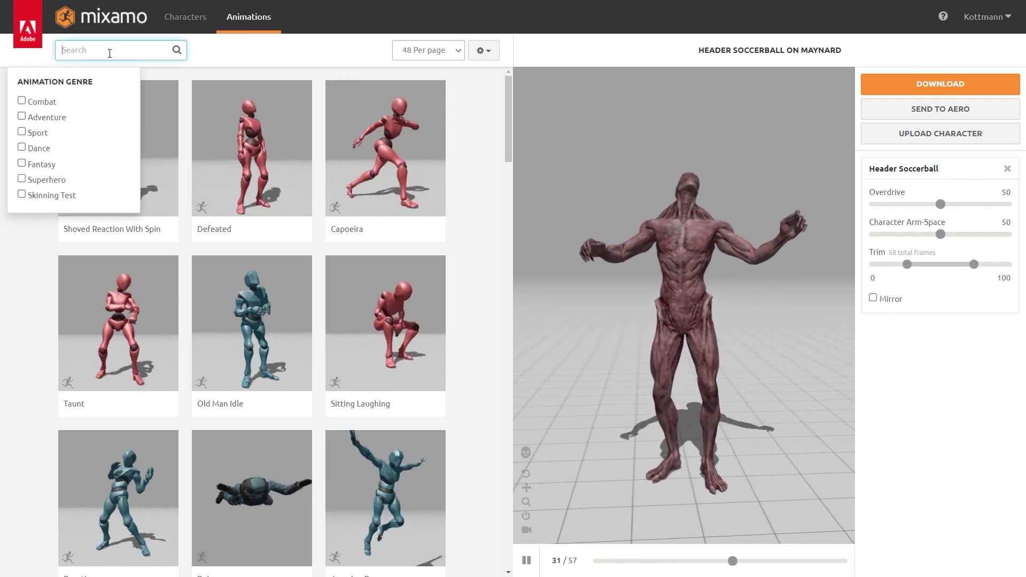
pyautogui.press('Return')
pyautogui.write('b')
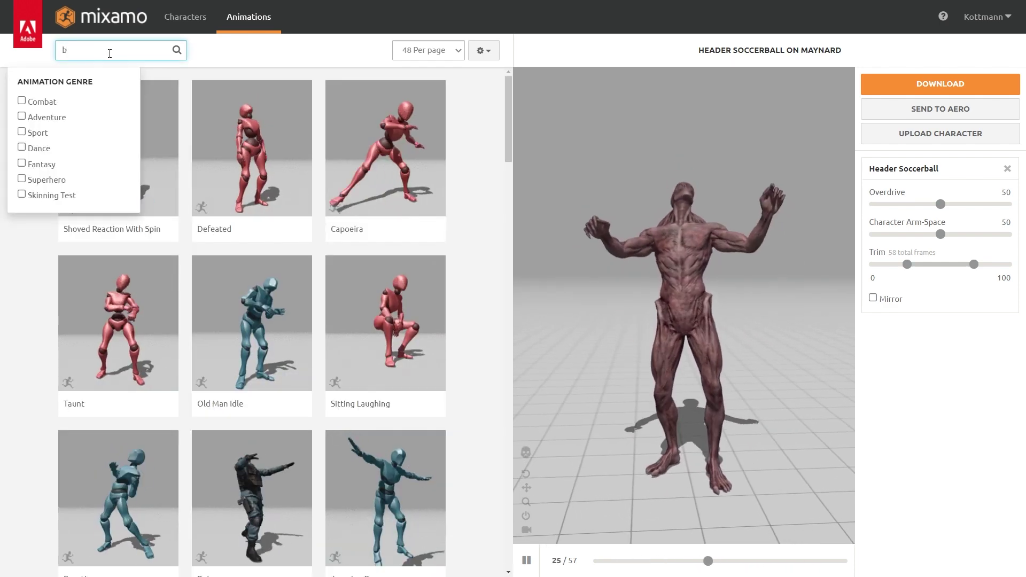
pyautogui.write('ackfli')
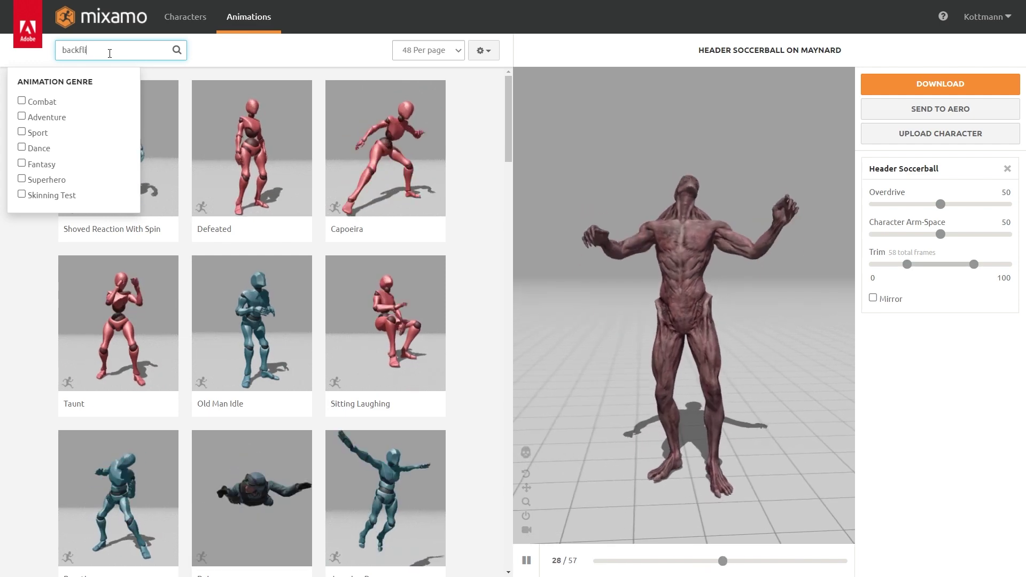
pyautogui.write('p')
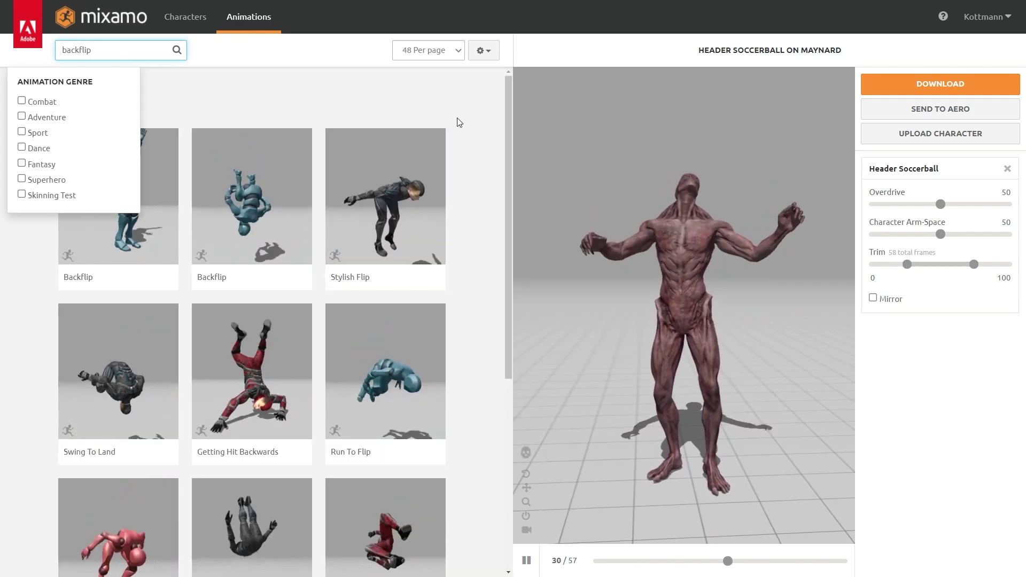
pyautogui.press('Return')
# - Apply the second Backflip animation among the search results to the Maynard character and view it from another angle
pyautogui.scroll(-7, 257, 243)
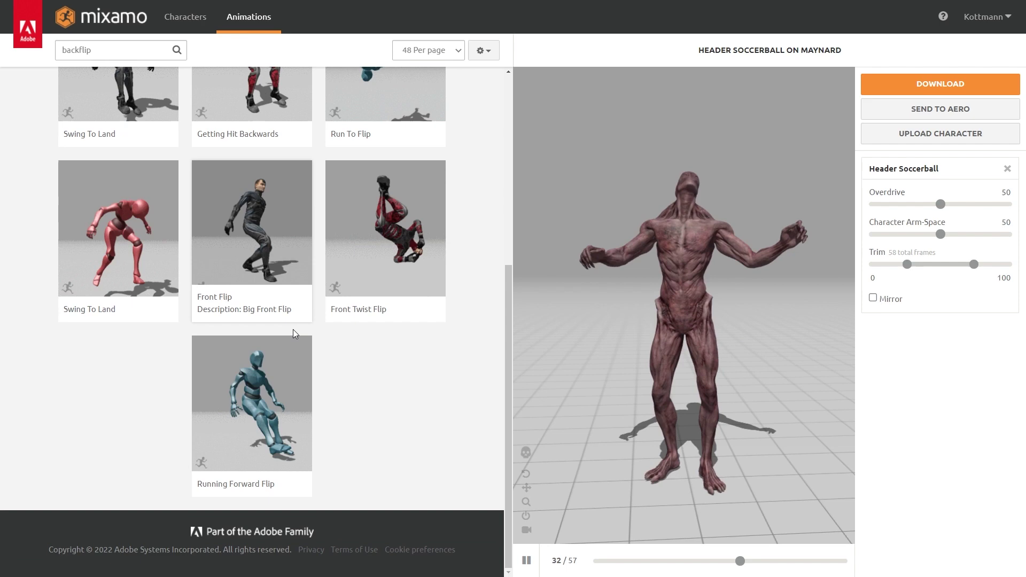
pyautogui.scroll(7, 320, 289)
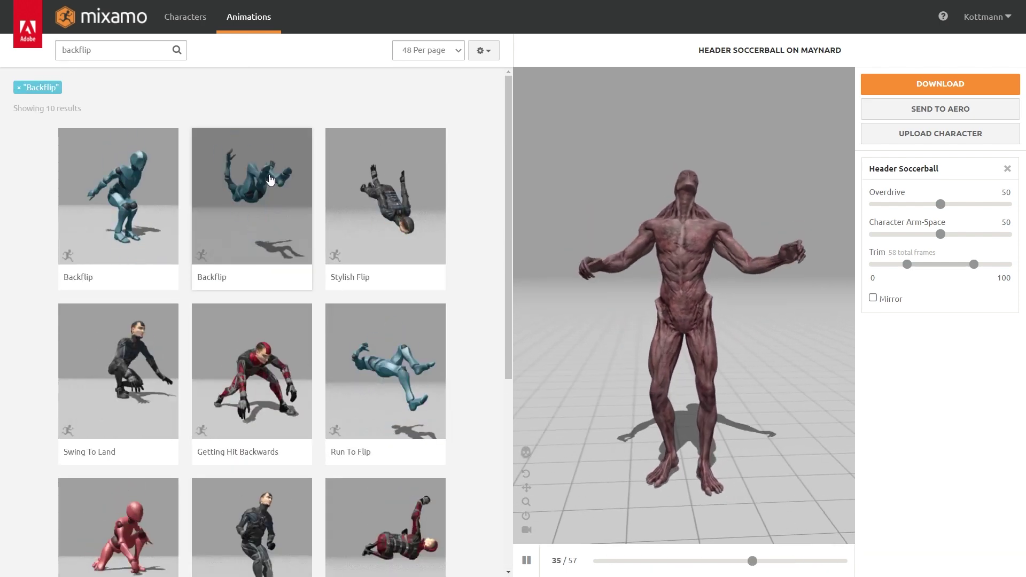
pyautogui.click(271, 182)
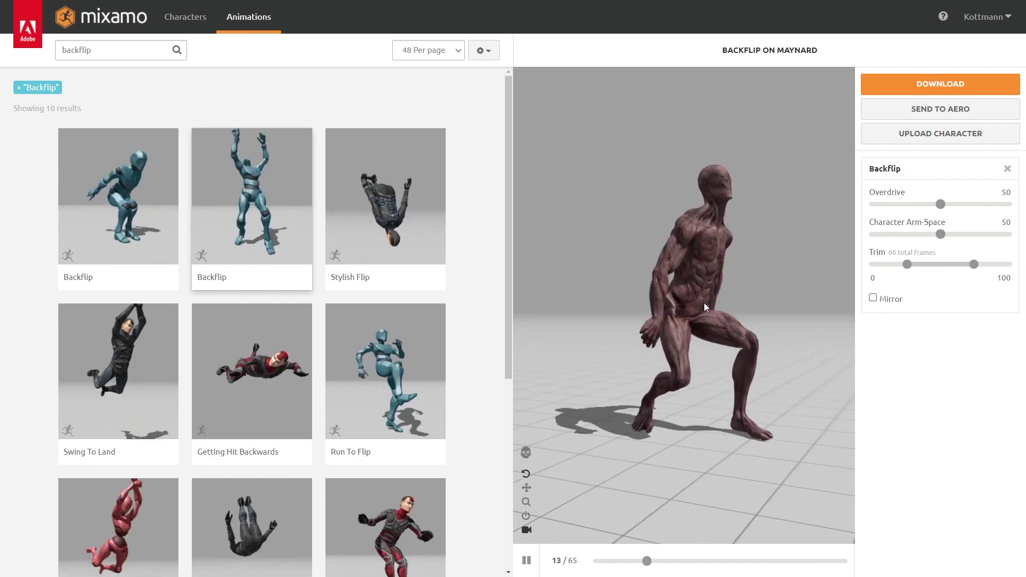
pyautogui.moveTo(747, 315); pyautogui.dragTo(567, 315)
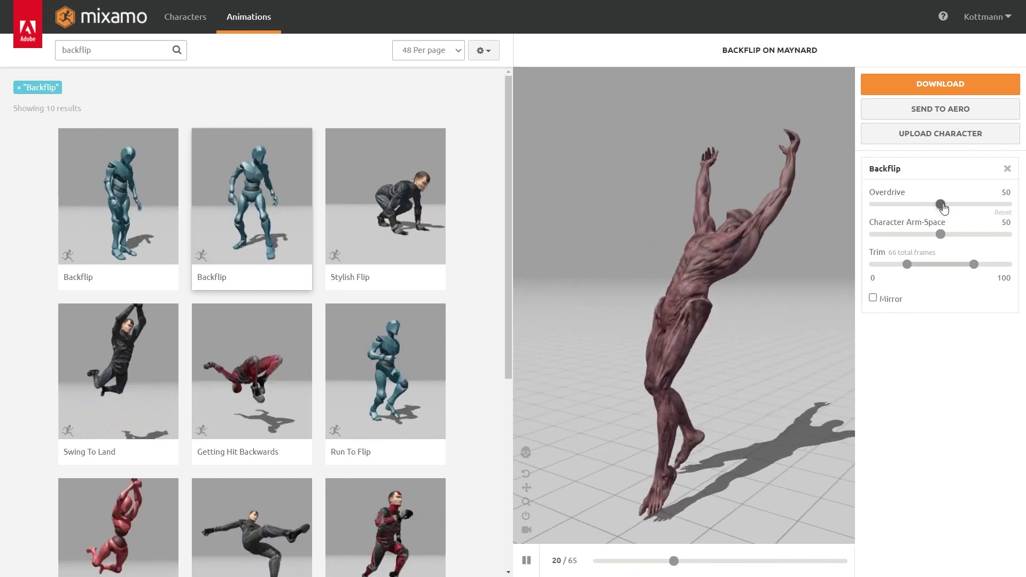
# - Try the Backflip animation's Overdrive at 29, 0 and 100, and reset it to the default
pyautogui.moveTo(940, 205); pyautogui.dragTo(925, 205)
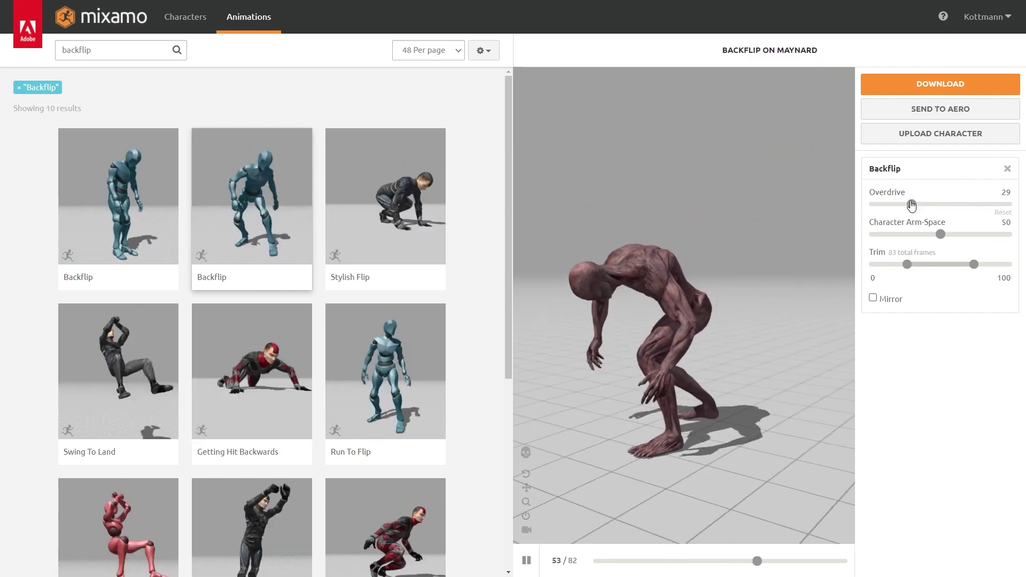
pyautogui.moveTo(912, 204); pyautogui.dragTo(872, 204)
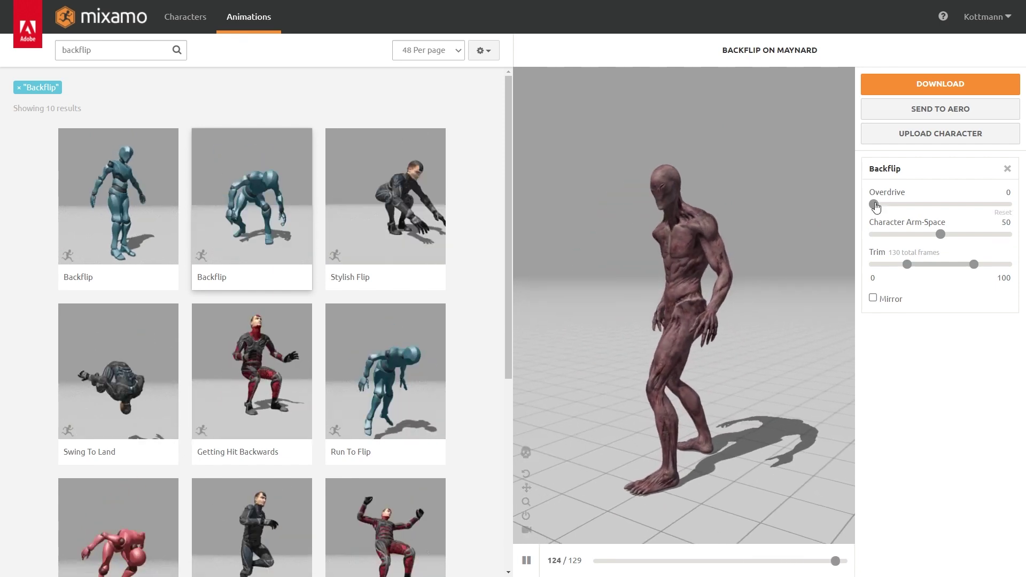
pyautogui.moveTo(874, 205); pyautogui.dragTo(1007, 203)
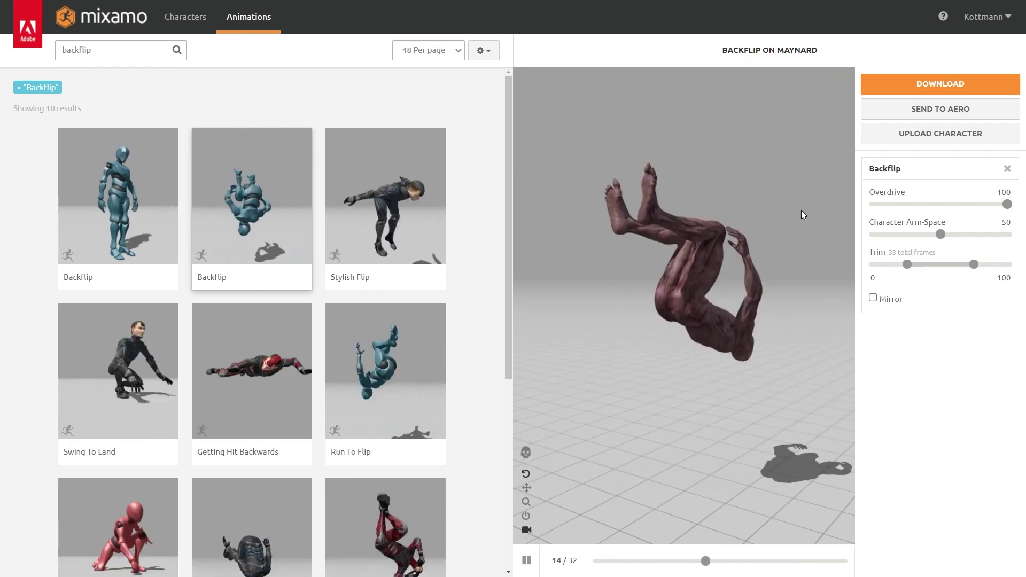
pyautogui.click(1003, 212)
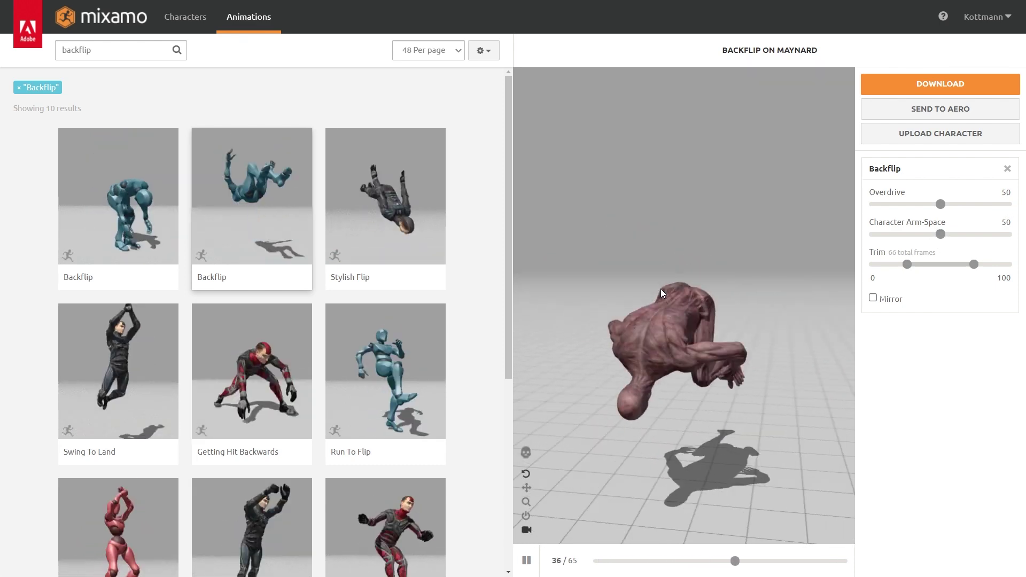
# - Try Character Arm-Space at 0 and 100 and reset it, and switch Mirror on and off again
pyautogui.moveTo(940, 234); pyautogui.dragTo(873, 235)
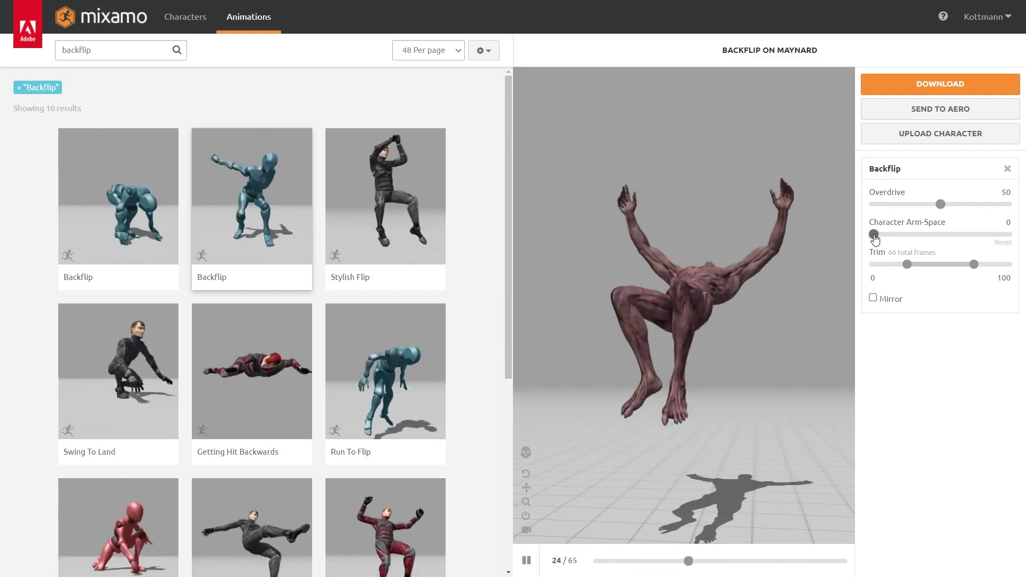
pyautogui.moveTo(874, 234); pyautogui.dragTo(1007, 234)
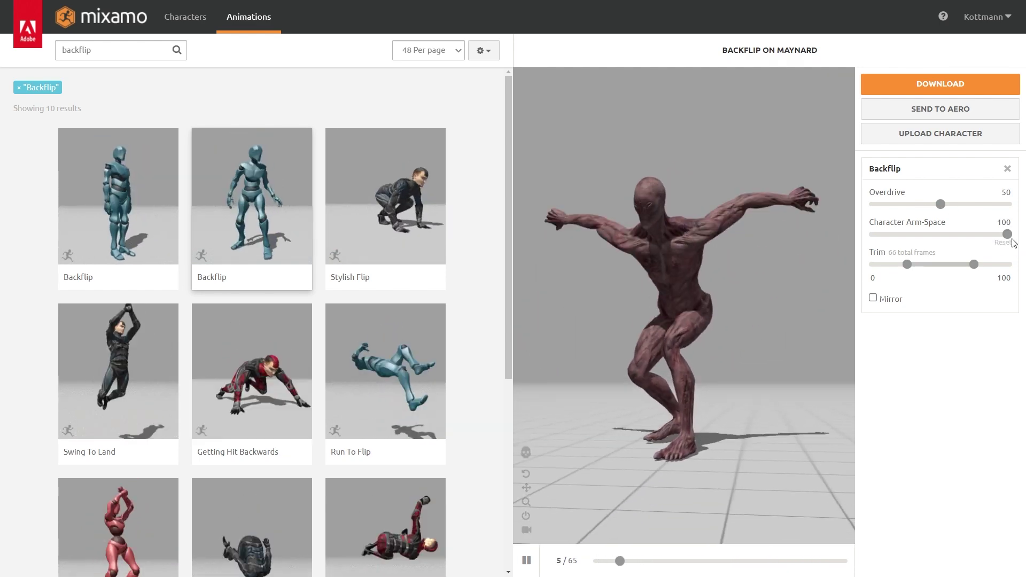
pyautogui.click(1003, 243)
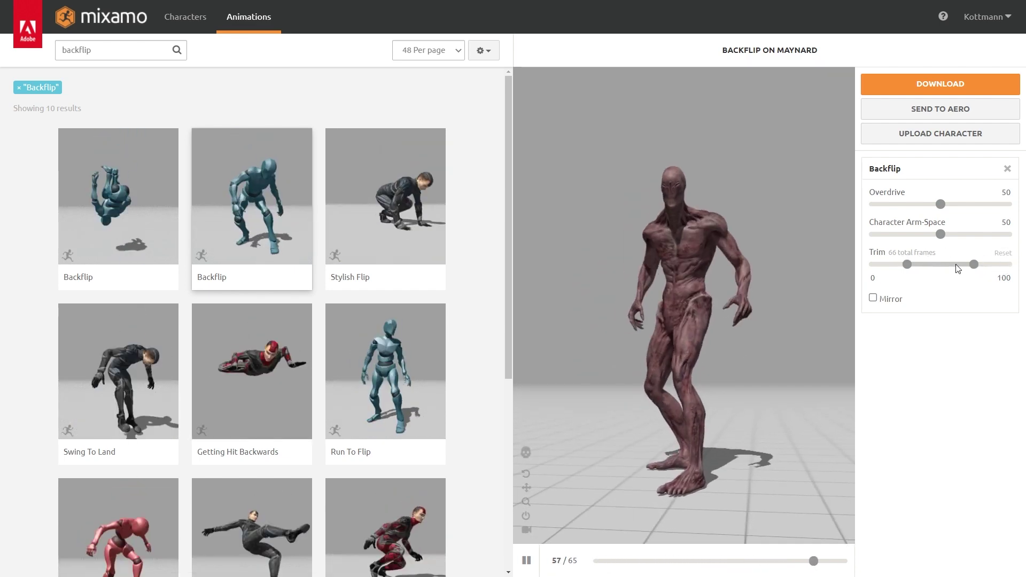
pyautogui.click(873, 298)
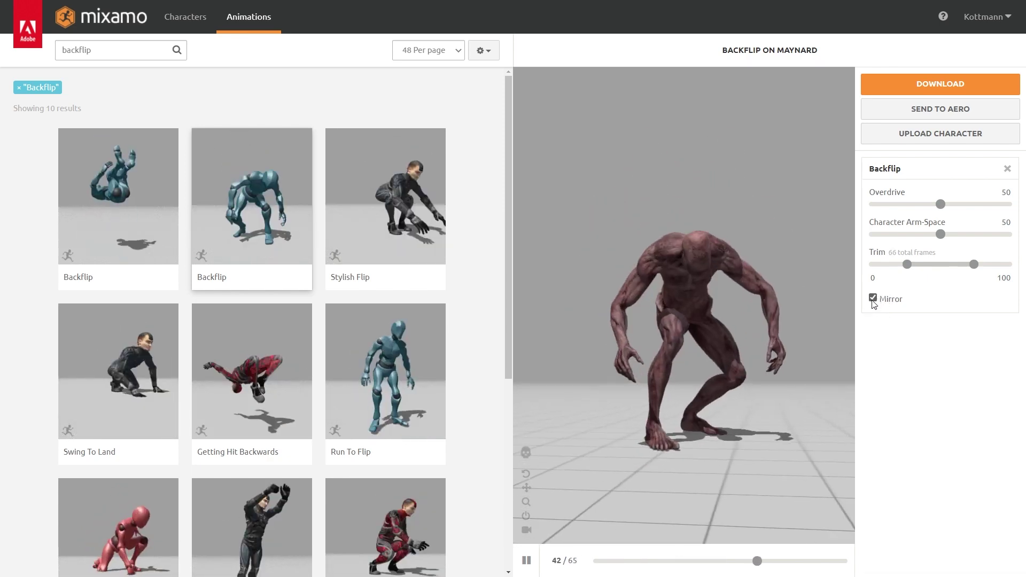
pyautogui.click(874, 299)
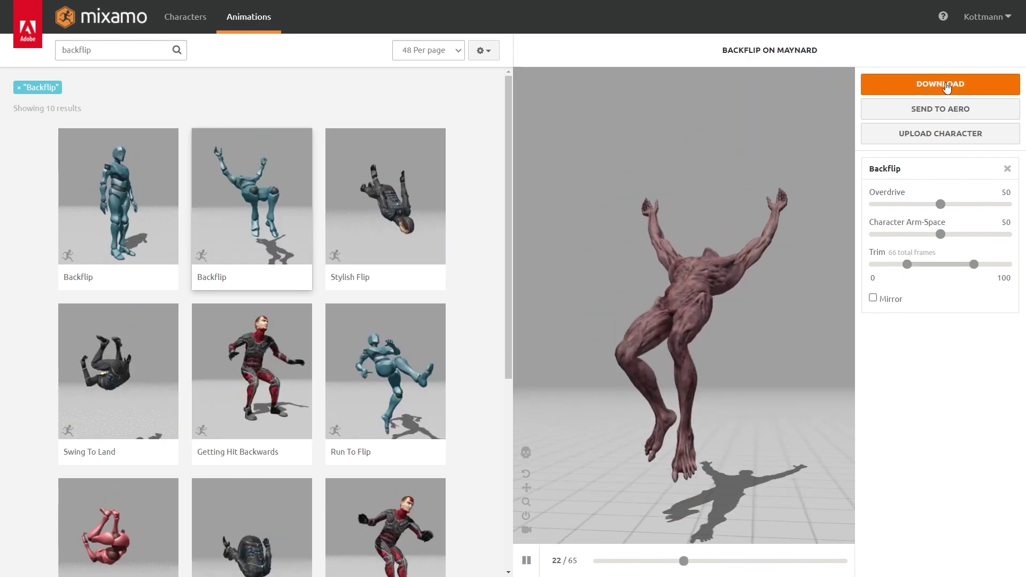
# - Download the Backflip animation on Maynard as FBX Binary with skin, at 30 frames per second and without keyframe reduction
pyautogui.click(938, 88)
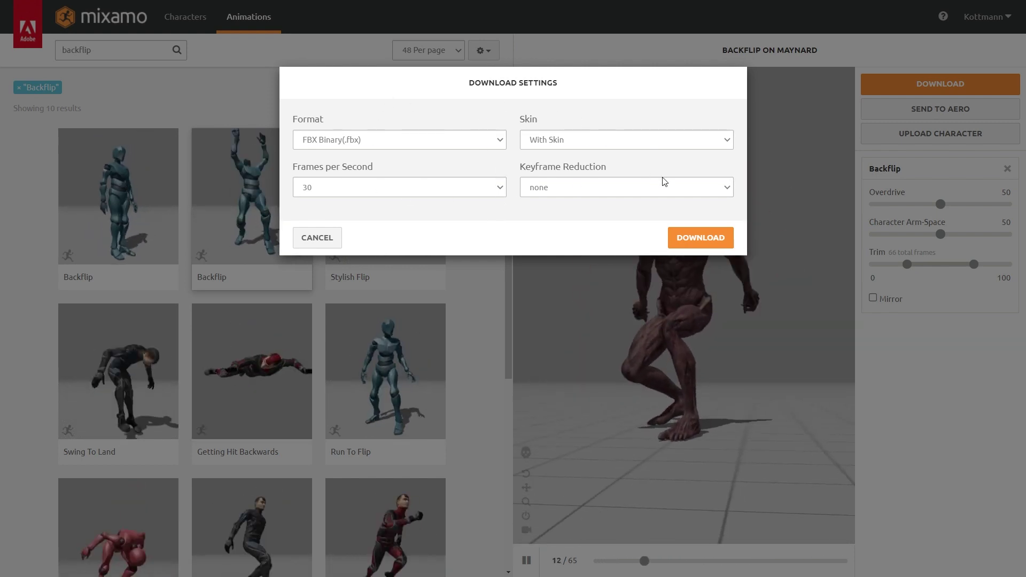
pyautogui.click(714, 242)
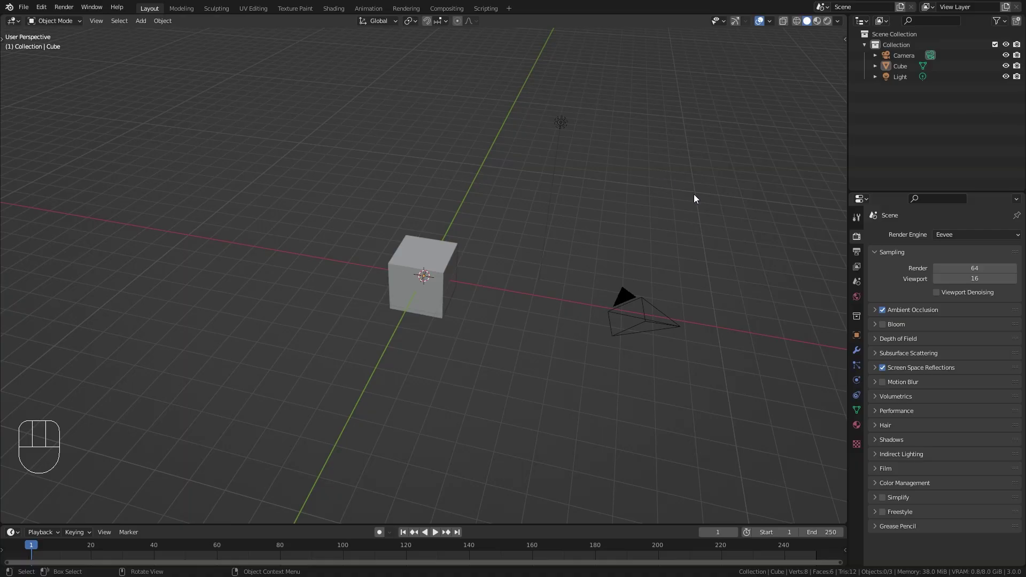
# - In Blender, delete the default cube, camera and light, and import Backflip.fbx from the Downloads folder
pyautogui.moveTo(269, 52); pyautogui.dragTo(711, 413)
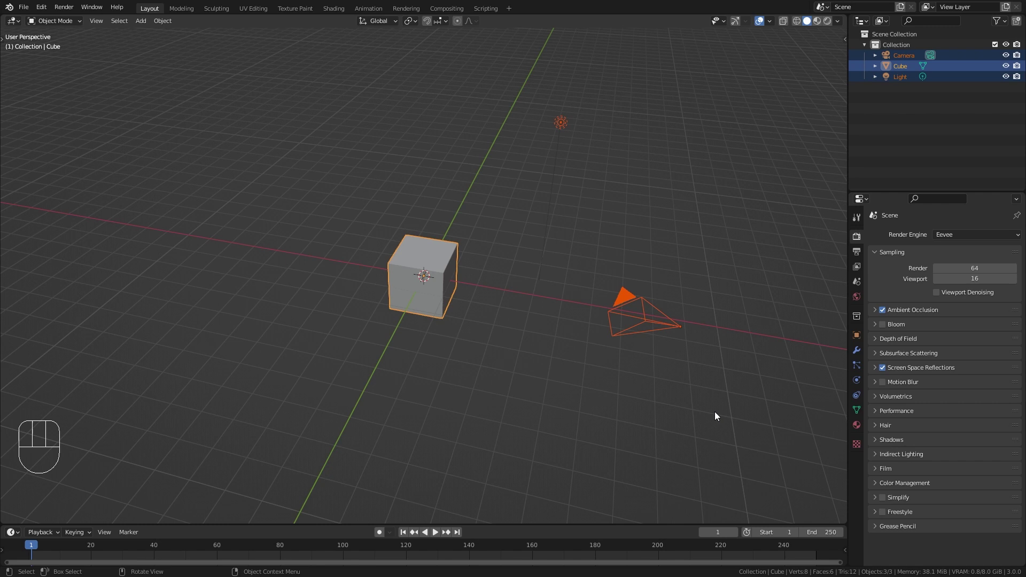
pyautogui.press('Delete')
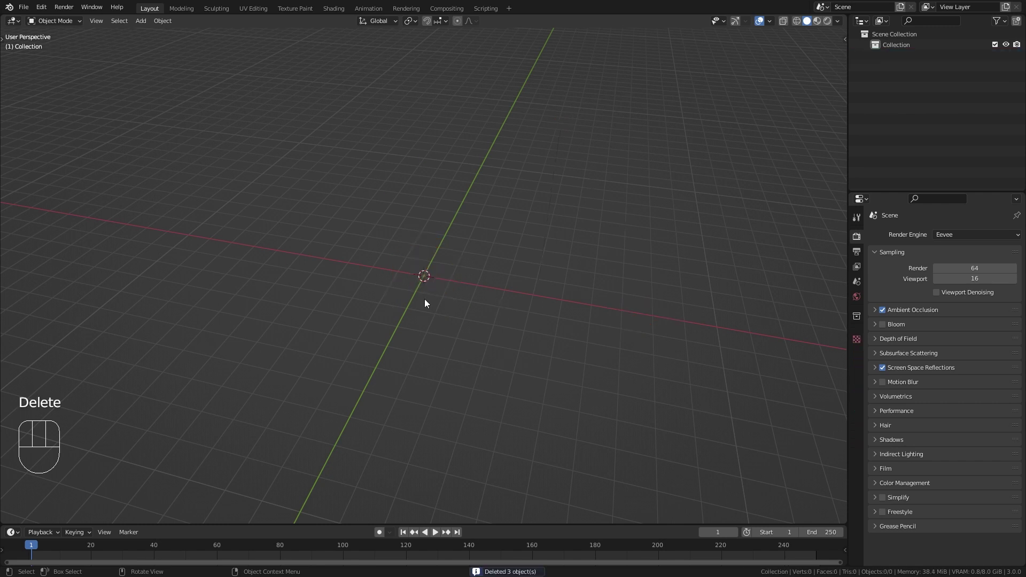
pyautogui.click(22, 7)
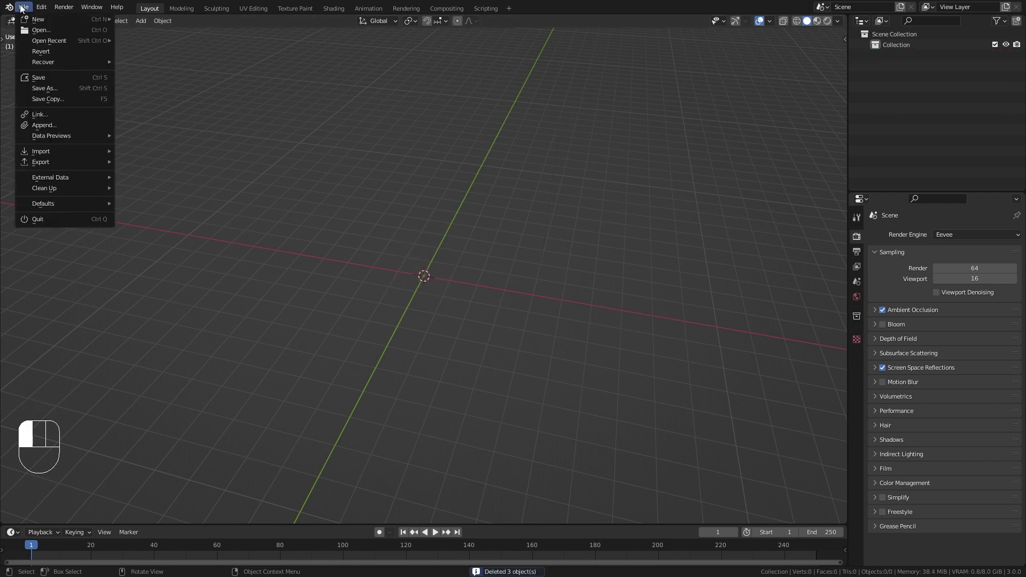
pyautogui.moveTo(30, 151)
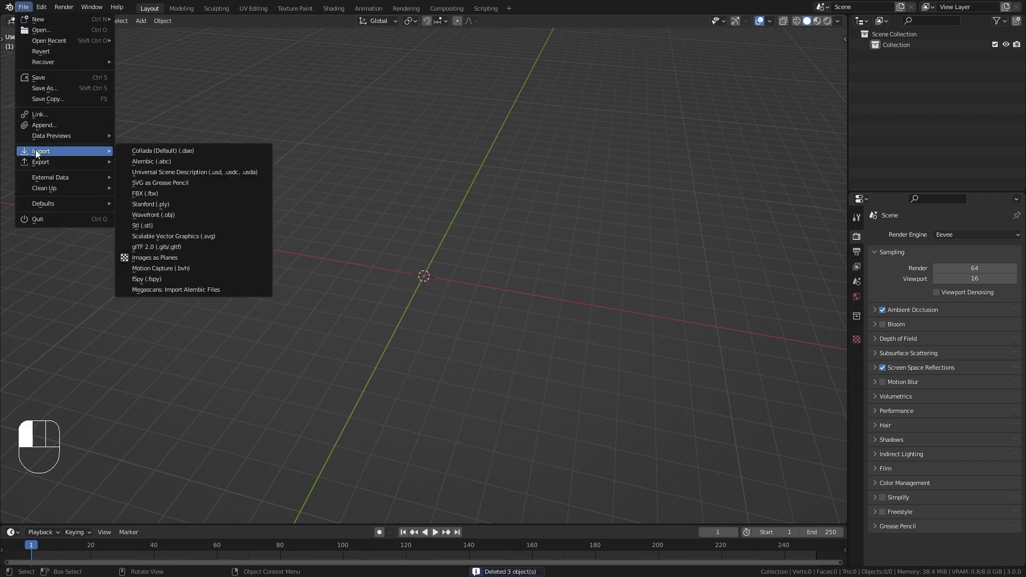
pyautogui.click(191, 194)
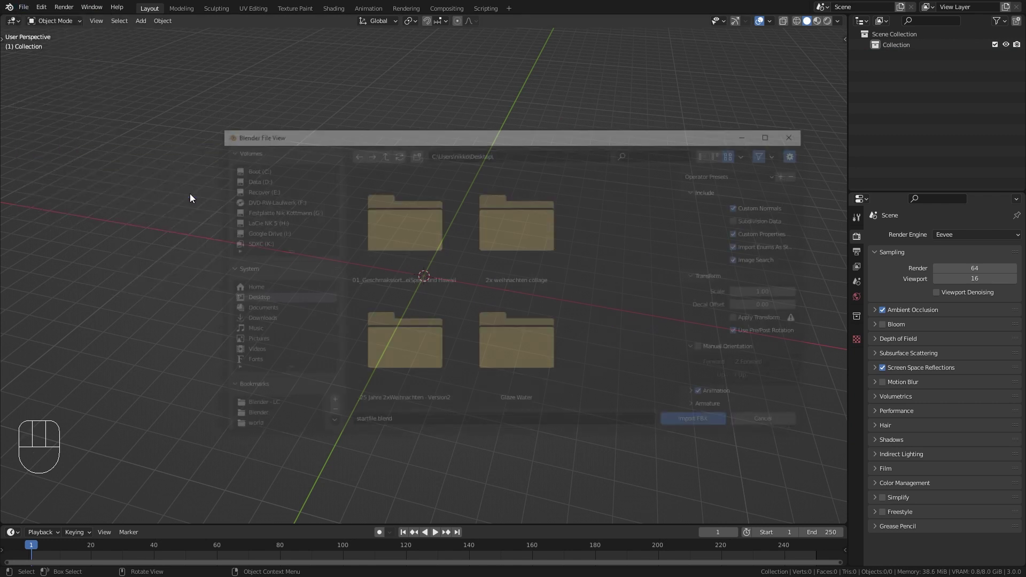
pyautogui.click(254, 319)
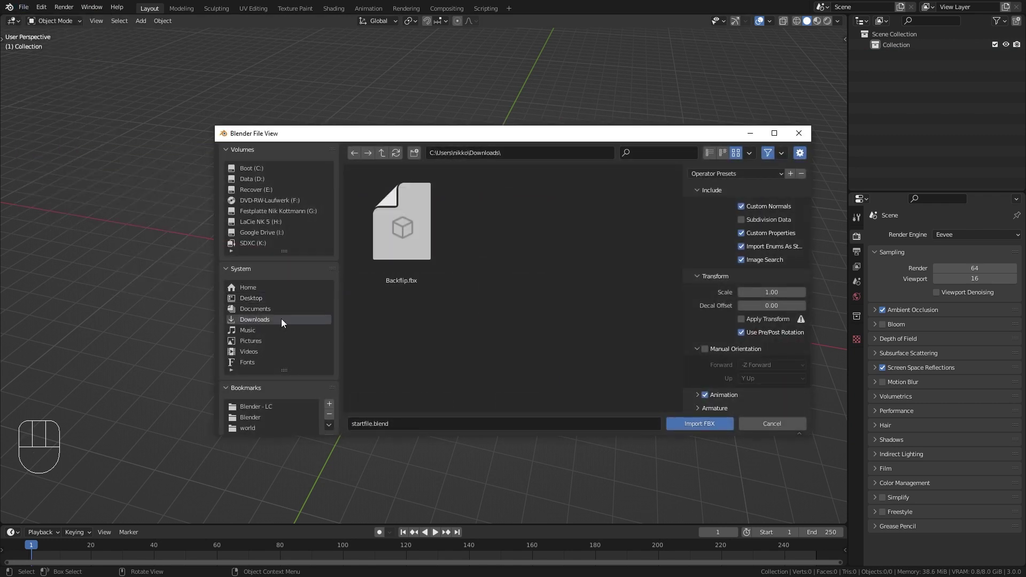
pyautogui.click(401, 211)
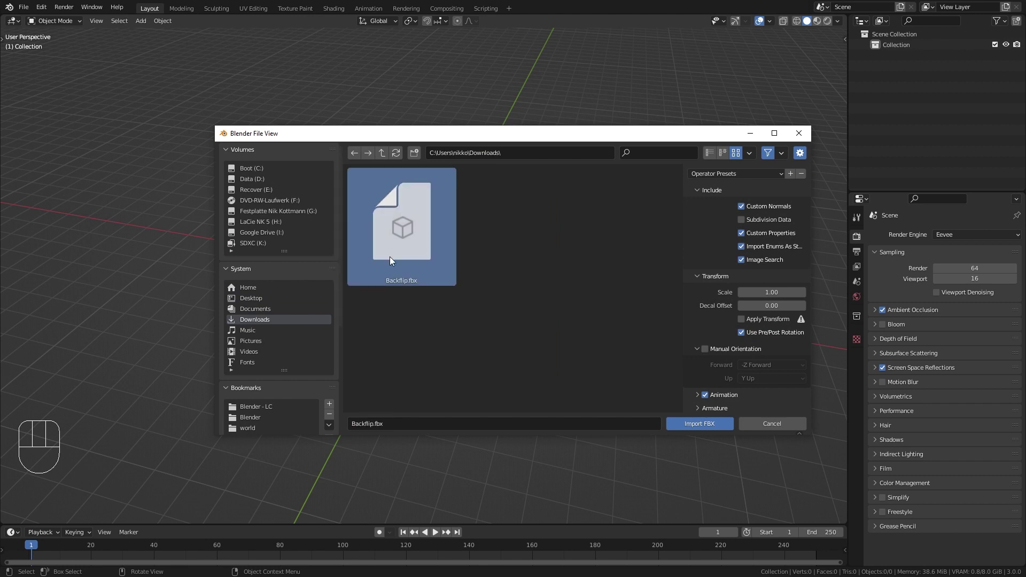
pyautogui.click(712, 422)
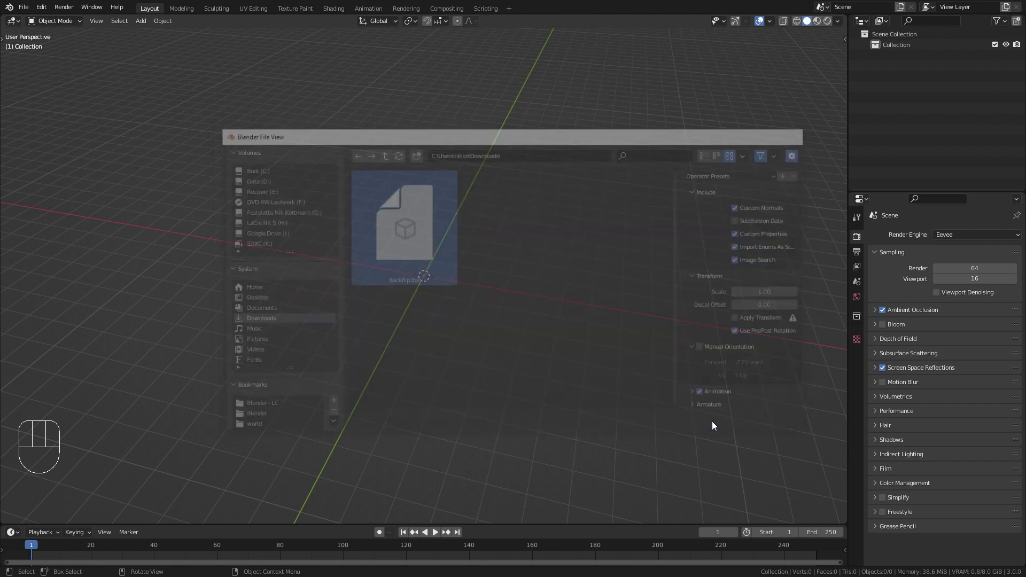
# - Enlarge the timeline area and play the imported character's animation up to its last keyframe at frame 66
pyautogui.scroll(5, 438, 280)
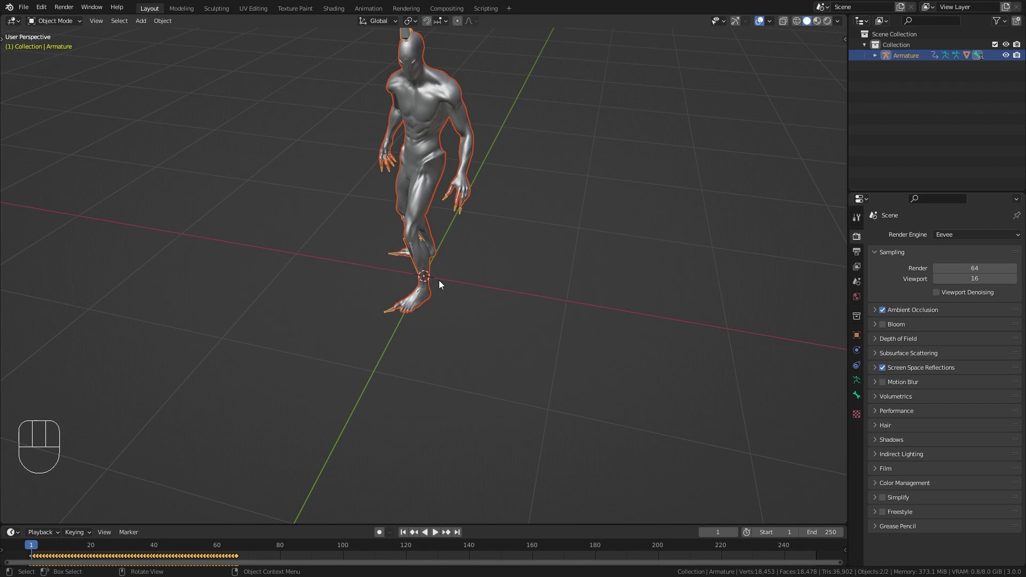
pyautogui.moveTo(438, 280); pyautogui.dragTo(450, 246, button='middle')
pyautogui.moveTo(274, 525); pyautogui.dragTo(235, 434)
pyautogui.press('space')
pyautogui.click(430, 431)
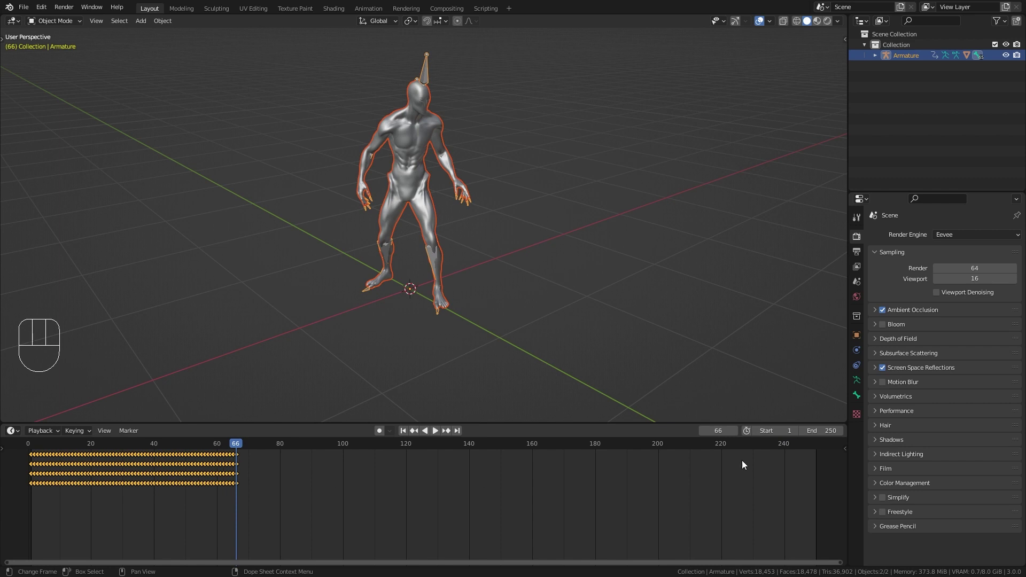
# - Set the scene's end frame to 66
pyautogui.doubleClick(822, 431)
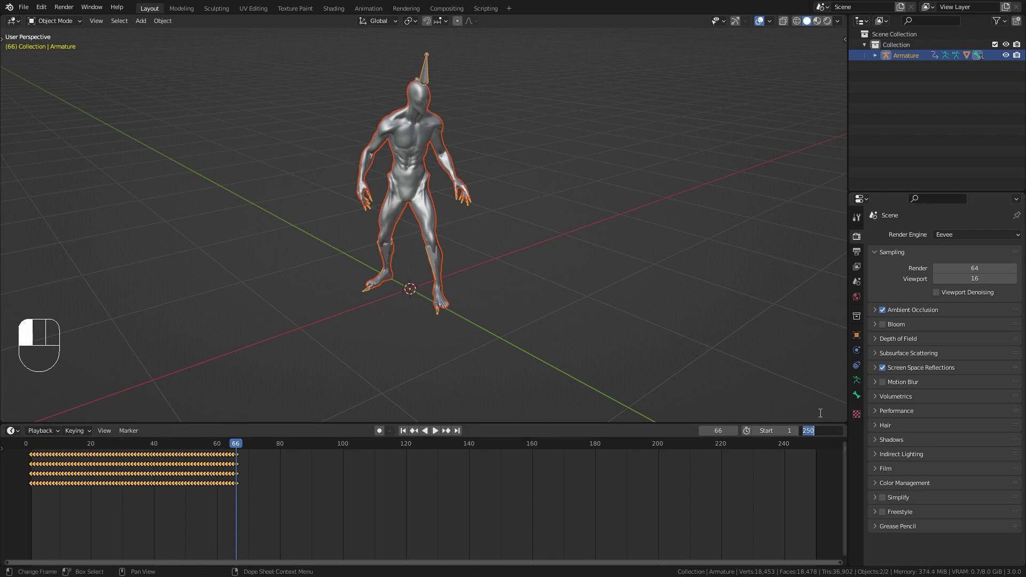
pyautogui.write('66')
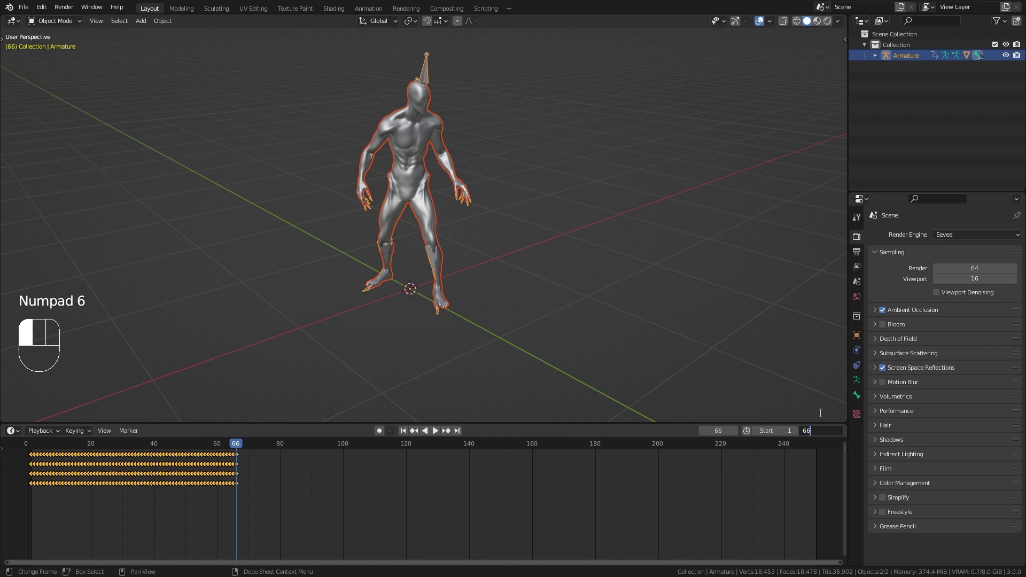
pyautogui.click(820, 413)
# - Play the looping backflip, fit the timeline to the whole animation range, and stop the playback
pyautogui.press('space')
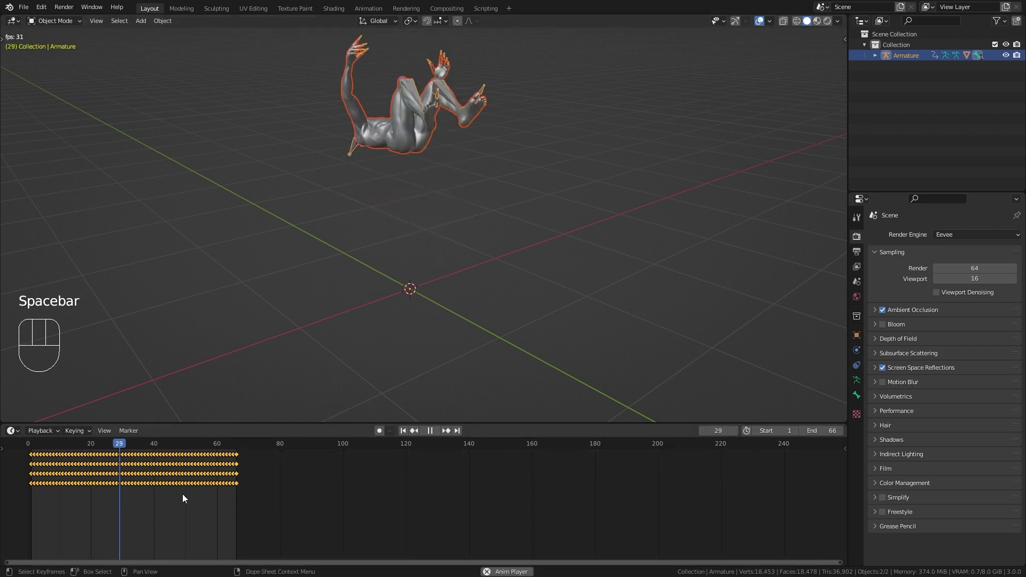
pyautogui.keyDown('shift'); pyautogui.moveTo(288, 483); pyautogui.dragTo(508, 483, button='middle'); pyautogui.keyUp('shift')
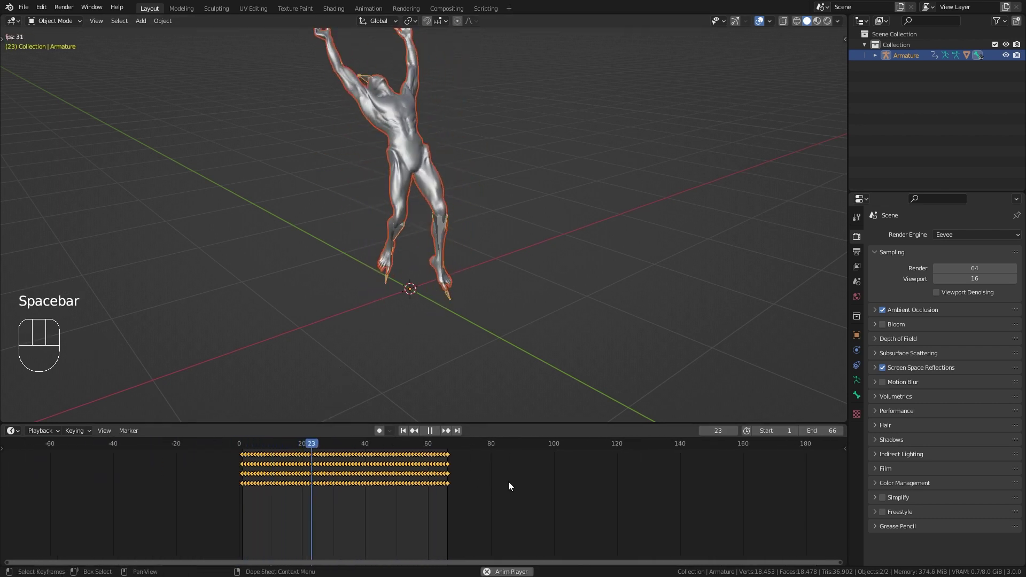
pyautogui.press('Home')
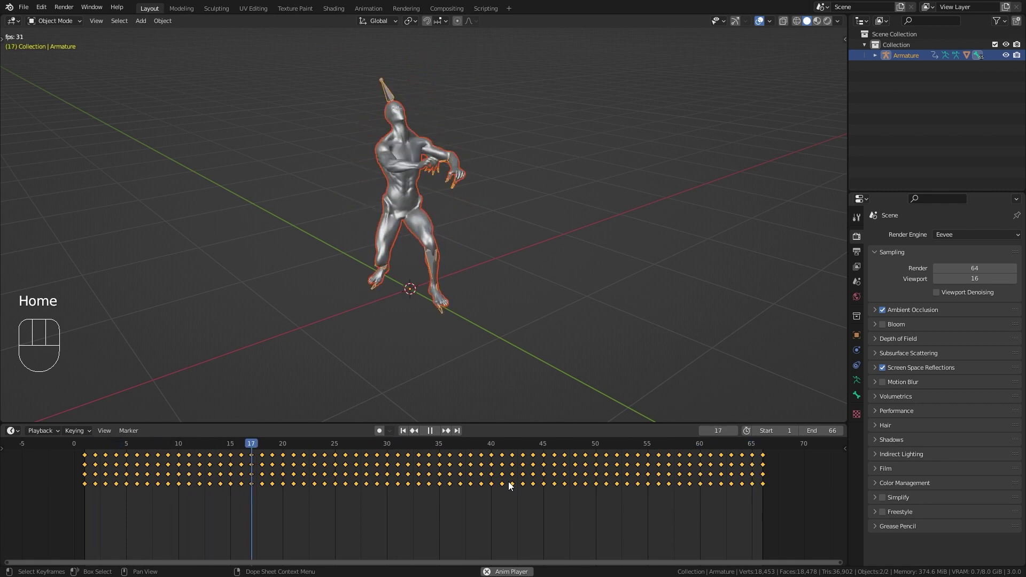
pyautogui.press('space')
pyautogui.press('space')
pyautogui.press('space')
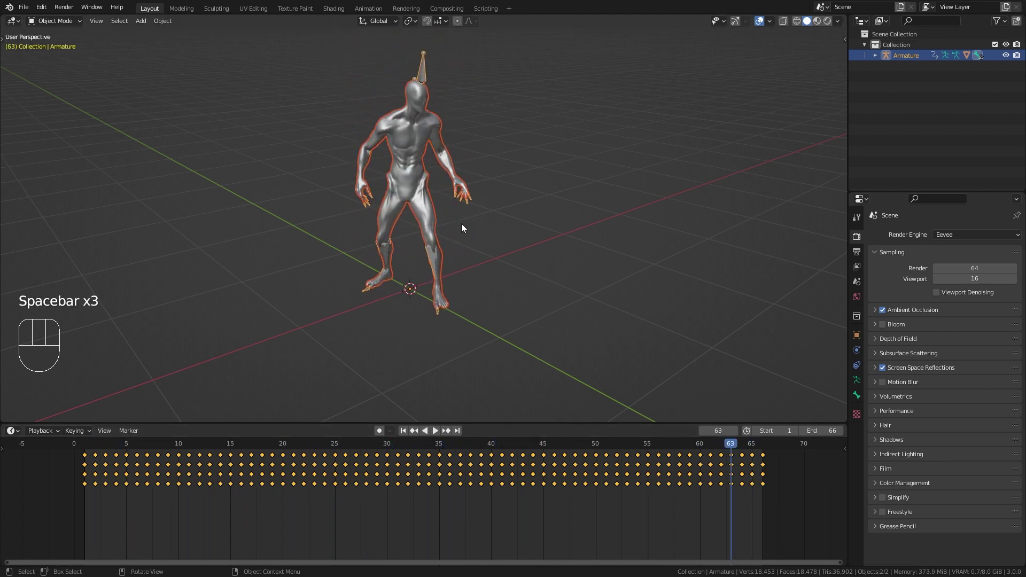
# - Select the character mesh and switch the viewport to Material Preview shading to inspect its textures up close
pyautogui.scroll(1, 422, 257)
pyautogui.scroll(1, 422, 257)
pyautogui.keyDown('shift'); pyautogui.moveTo(399, 203); pyautogui.dragTo(428, 251, button='middle'); pyautogui.keyUp('shift')
pyautogui.click(431, 203)
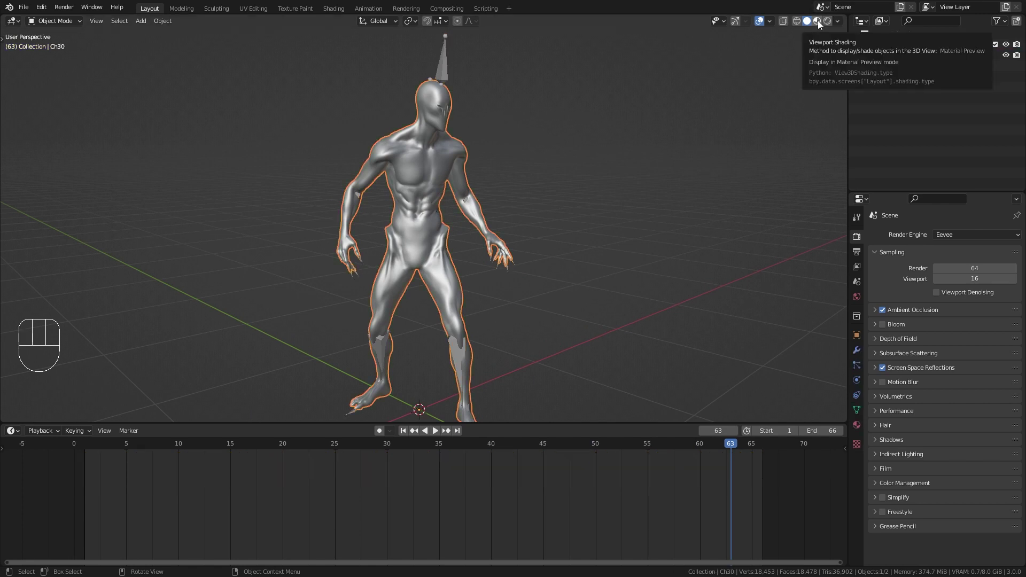
pyautogui.click(818, 20)
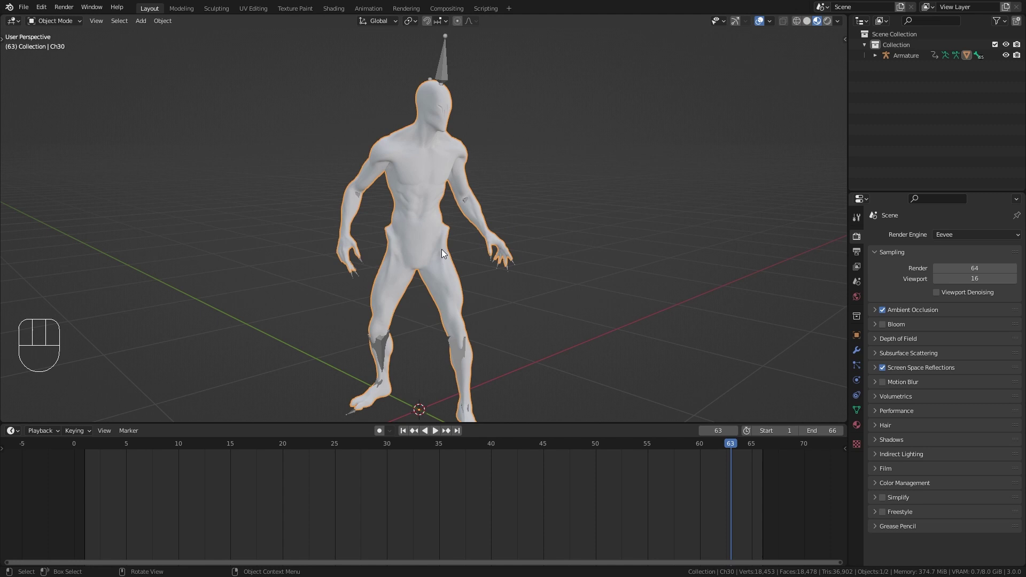
pyautogui.scroll(4, 424, 228)
pyautogui.keyDown('shift'); pyautogui.moveTo(424, 229); pyautogui.dragTo(381, 260, button='middle'); pyautogui.keyUp('shift')
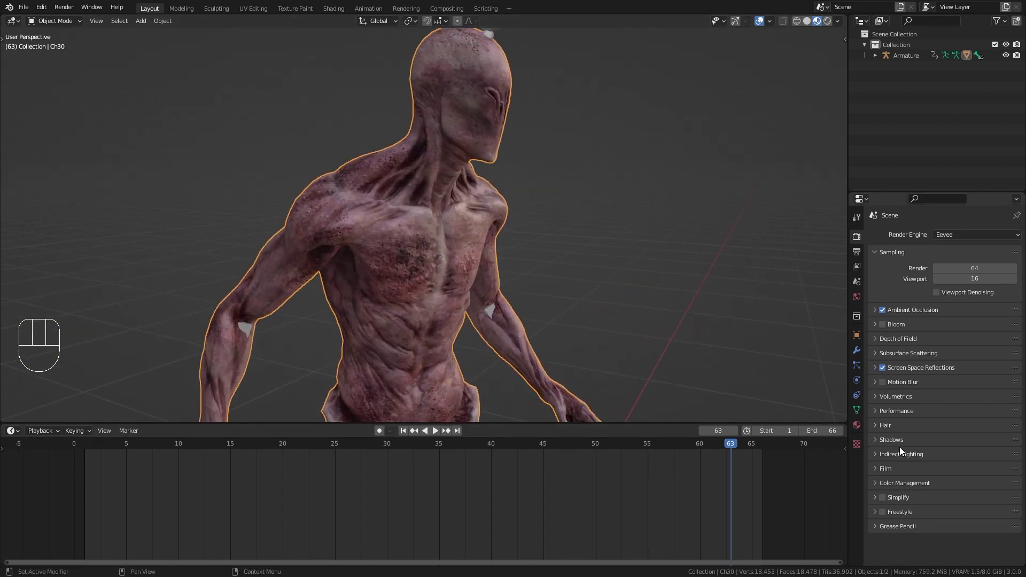
# - Show the character's material settings and set the Metallic value of Ch30_Body1 to 0
pyautogui.click(856, 425)
pyautogui.scroll(-3, 951, 380)
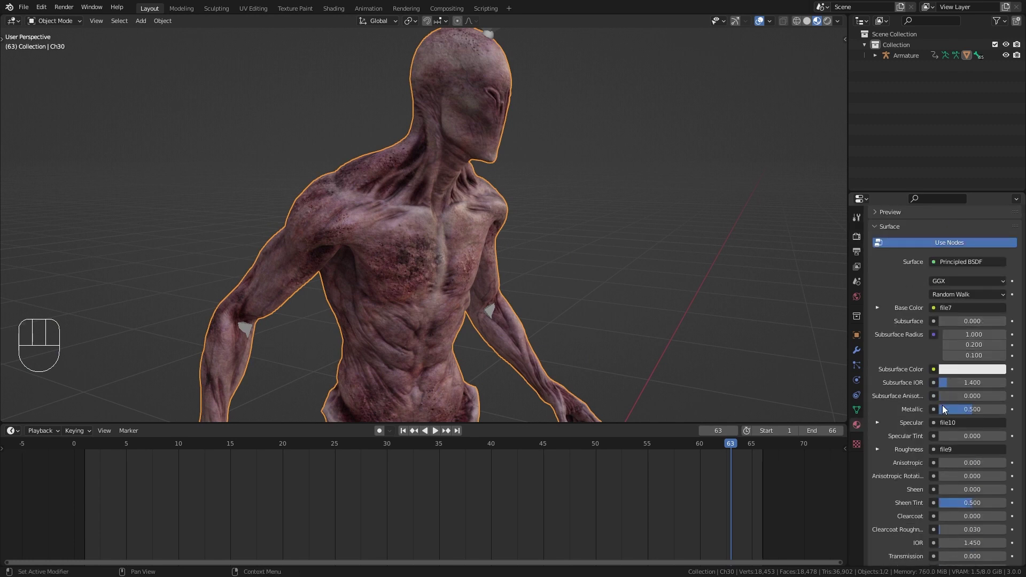
pyautogui.scroll(-1, 960, 378)
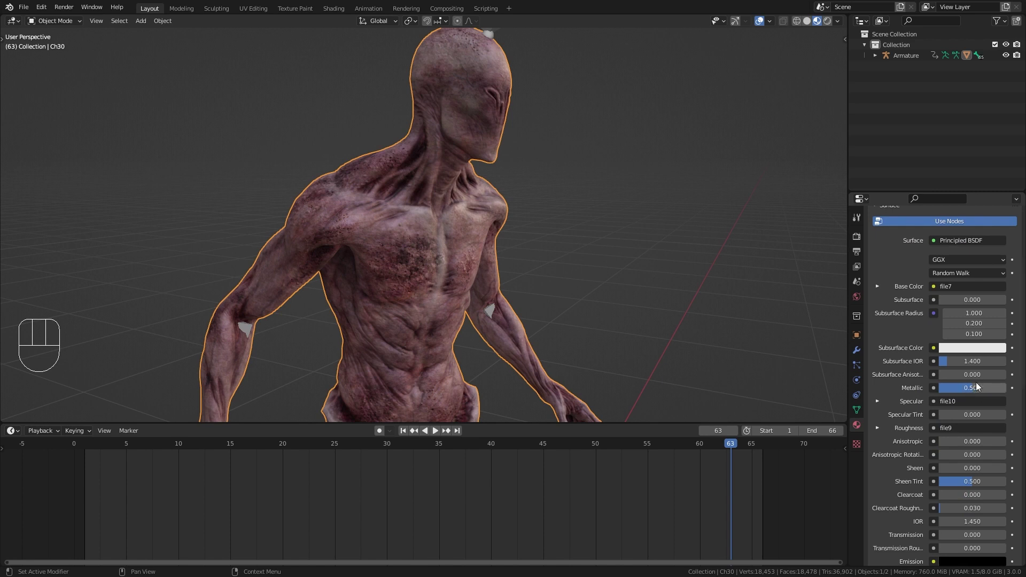
pyautogui.moveTo(367, 252); pyautogui.dragTo(411, 276, button='middle')
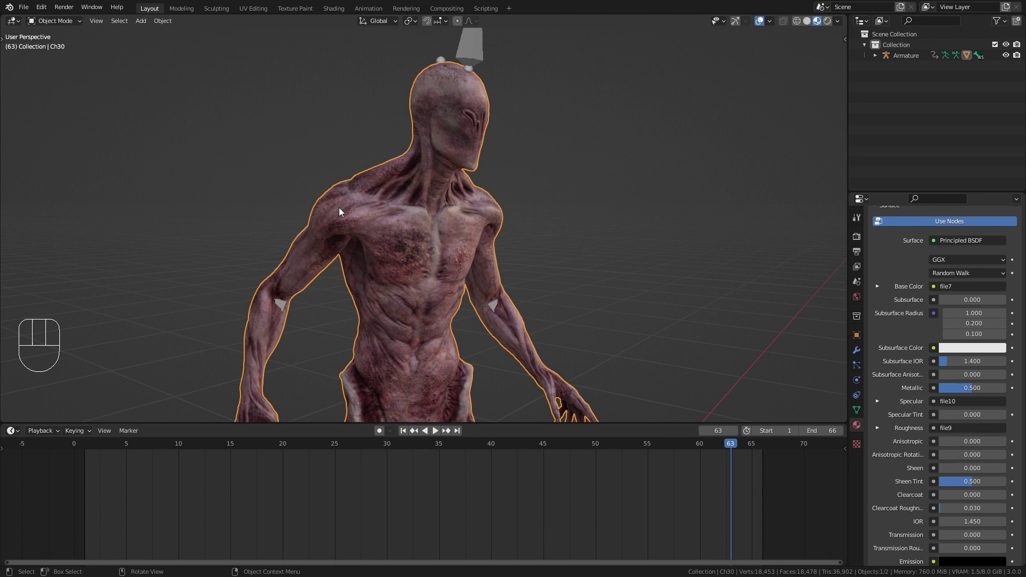
pyautogui.moveTo(972, 390); pyautogui.dragTo(938, 390)
# - Set the Metallic value of the second material, Ch30_Body, to 0
pyautogui.scroll(5, 956, 307)
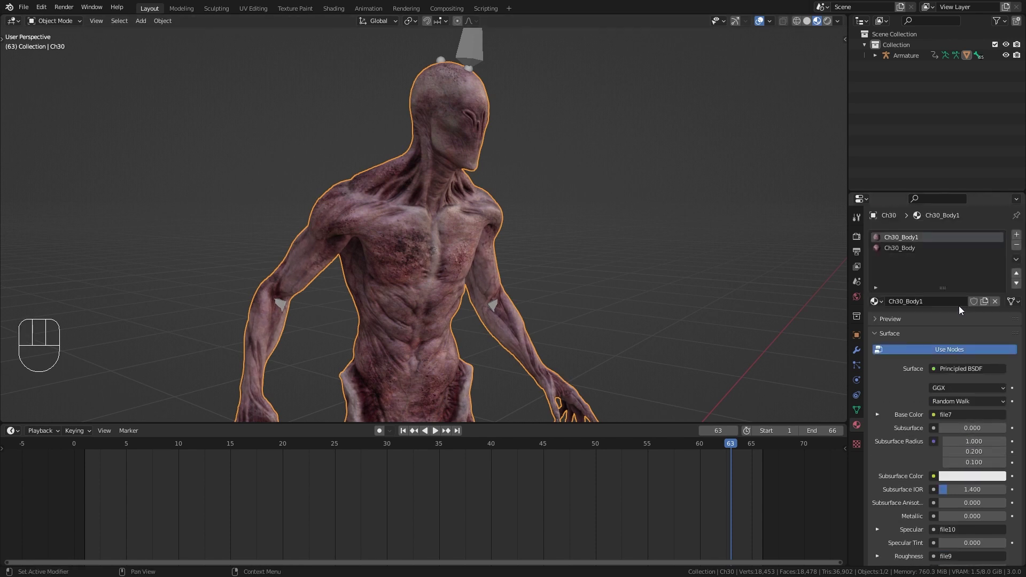
pyautogui.click(913, 248)
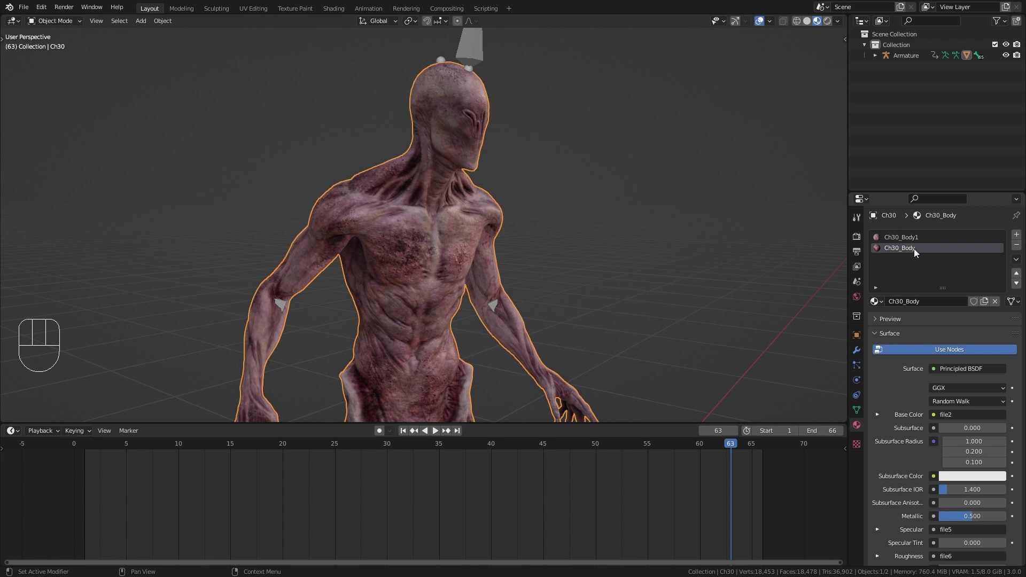
pyautogui.scroll(-8, 935, 294)
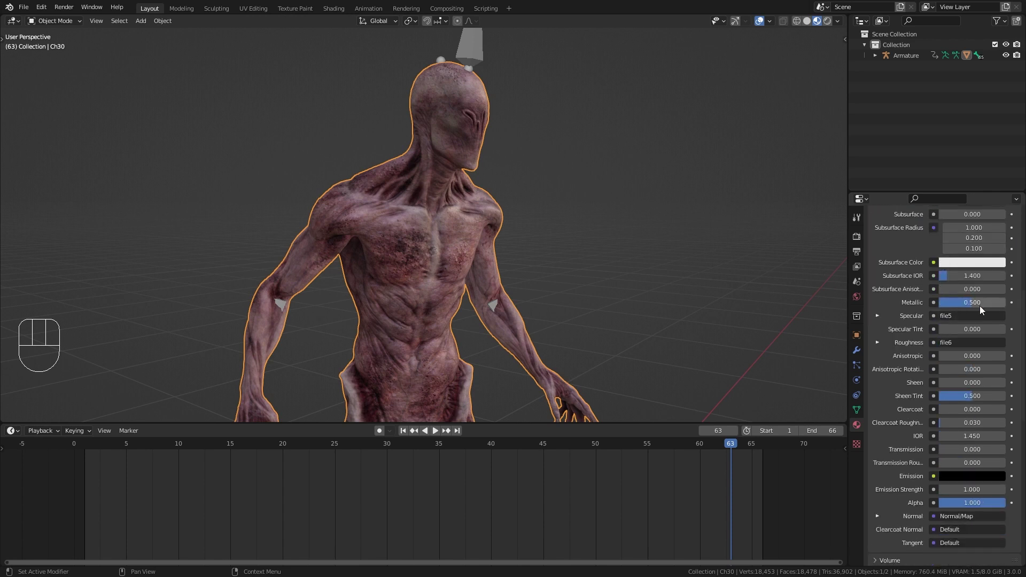
pyautogui.press('BackSpace')
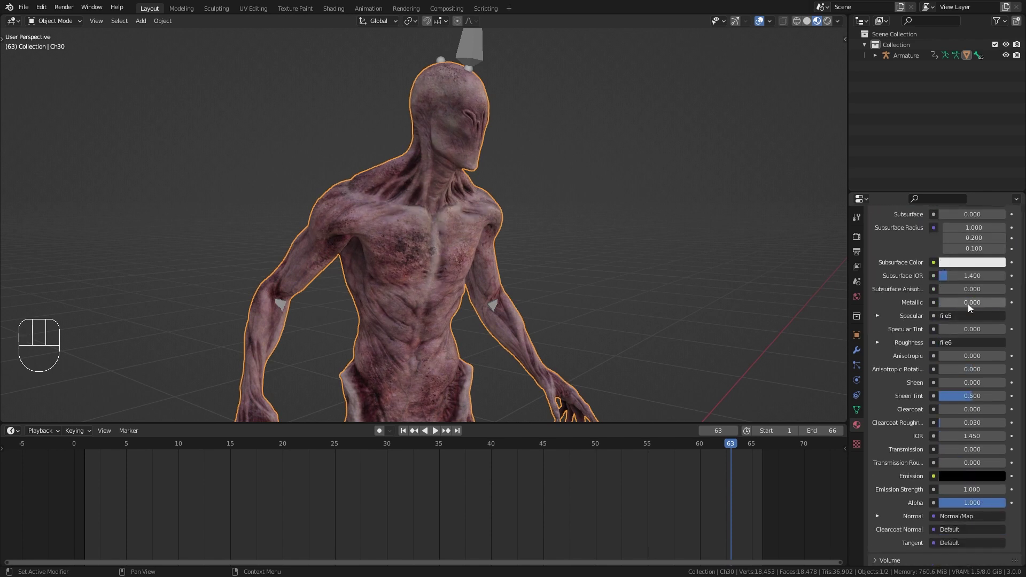
pyautogui.moveTo(962, 301); pyautogui.dragTo(918, 304)
# - Play the backflip on the textured character and stop it
pyautogui.press('space')
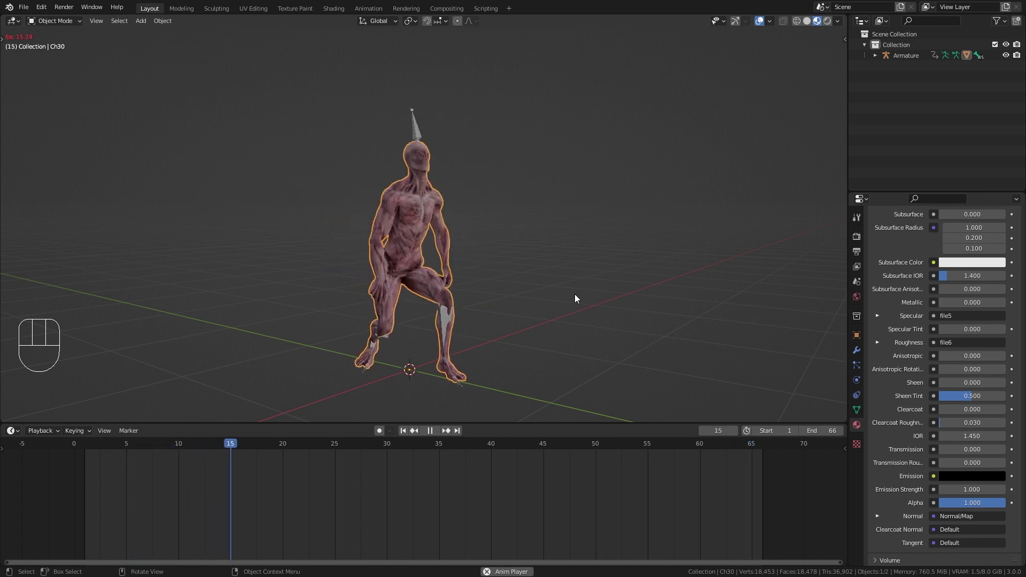
pyautogui.press('space')
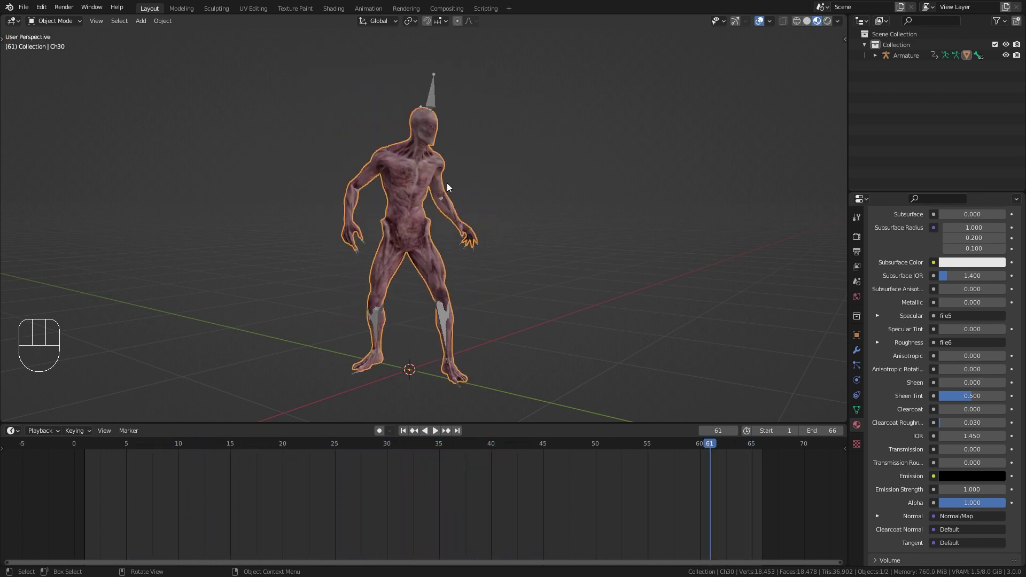
# - Try to move, rotate and scale the character mesh separately from its armature, cancelling each transform
pyautogui.moveTo(433, 192)
pyautogui.mouseDown(button='middle')
pyautogui.moveTo(512, 215)
pyautogui.moveTo(425, 210)
pyautogui.mouseUp(button='middle')
pyautogui.click(434, 102)
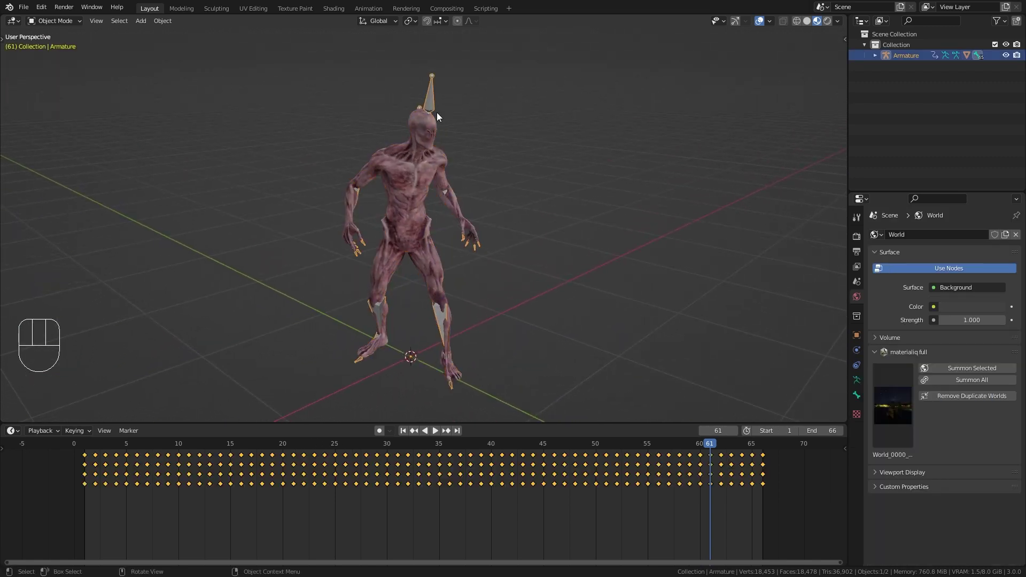
pyautogui.click(418, 177)
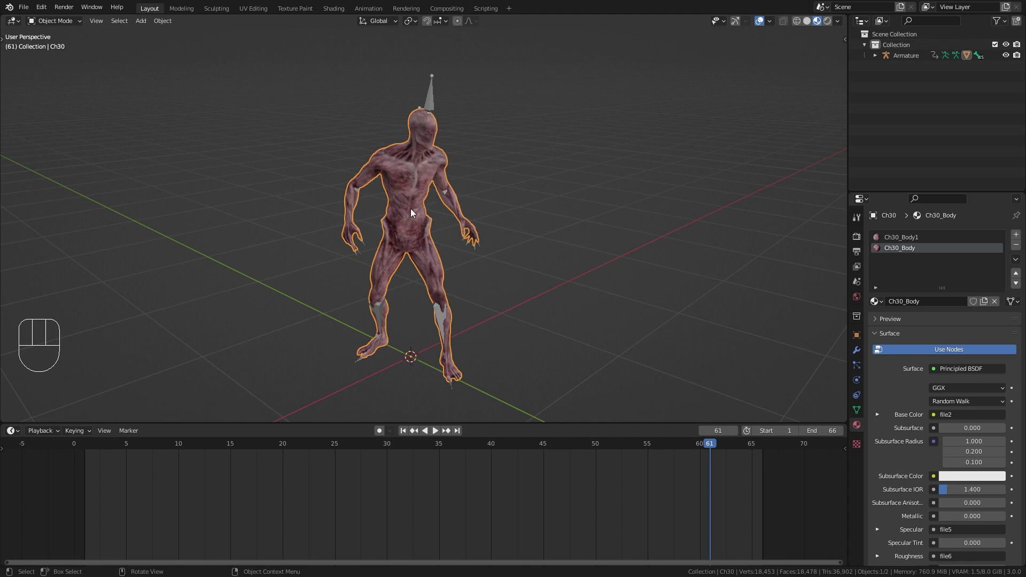
pyautogui.press('g')
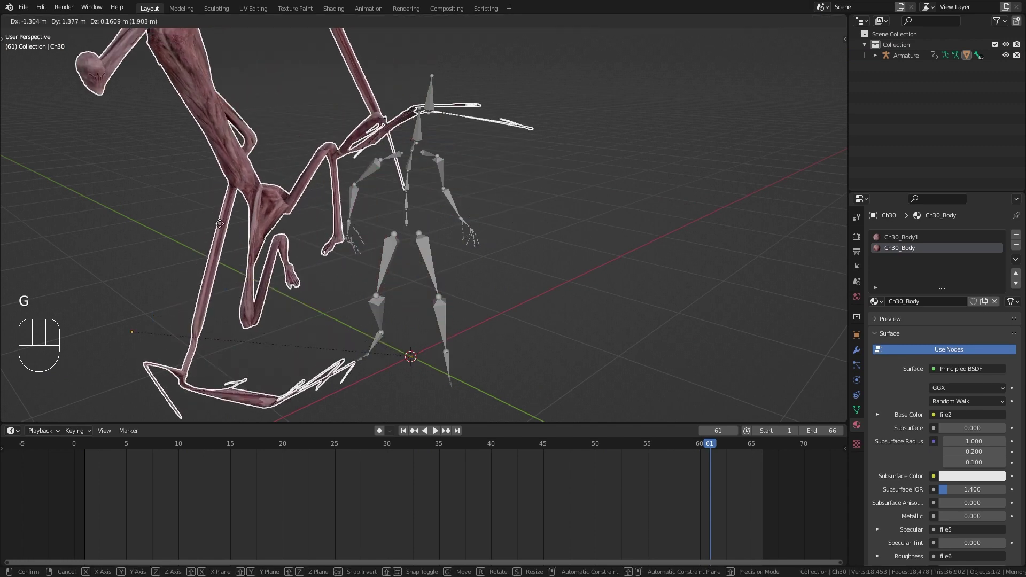
pyautogui.rightClick(475, 259)
pyautogui.press('r')
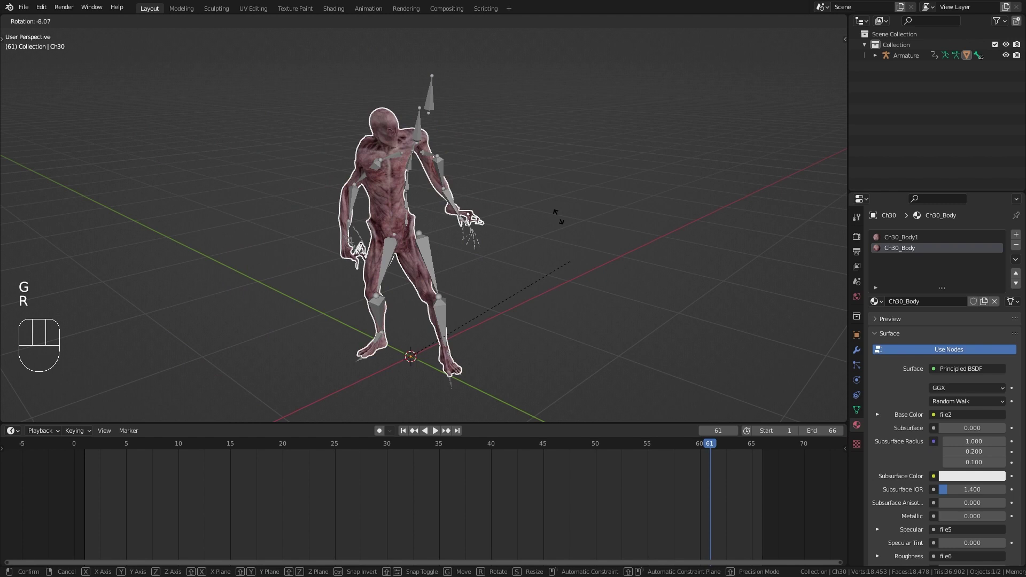
pyautogui.rightClick(517, 278)
pyautogui.press('s')
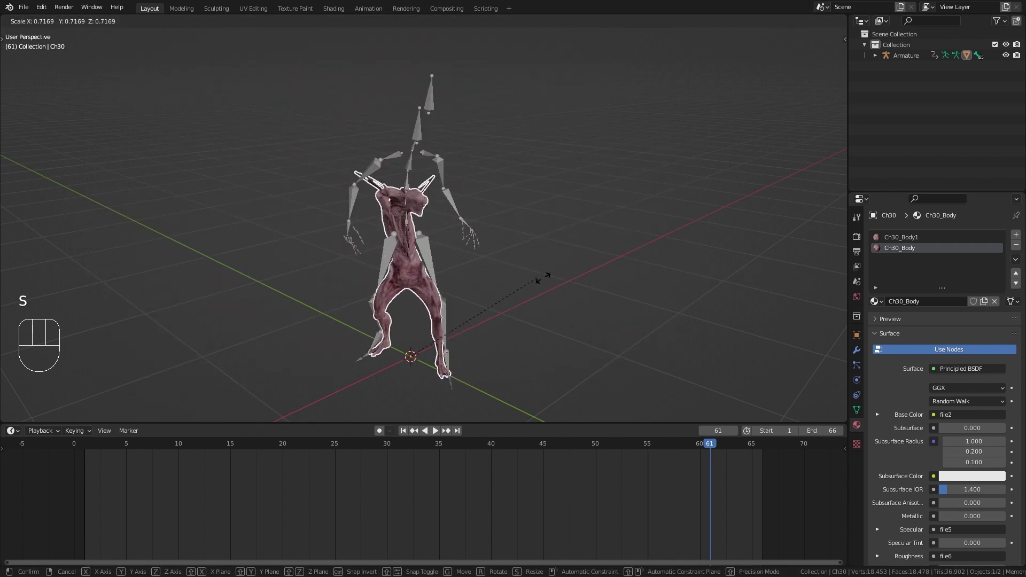
pyautogui.rightClick(616, 297)
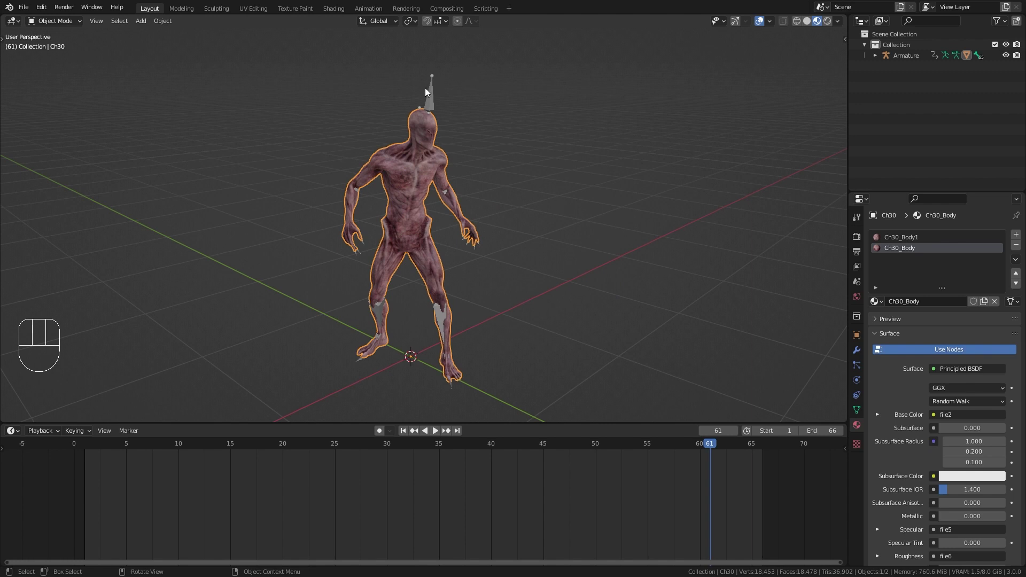
# - Select the armature and try moving, rotating and scaling it together with the character, cancelling each transform
pyautogui.click(428, 102)
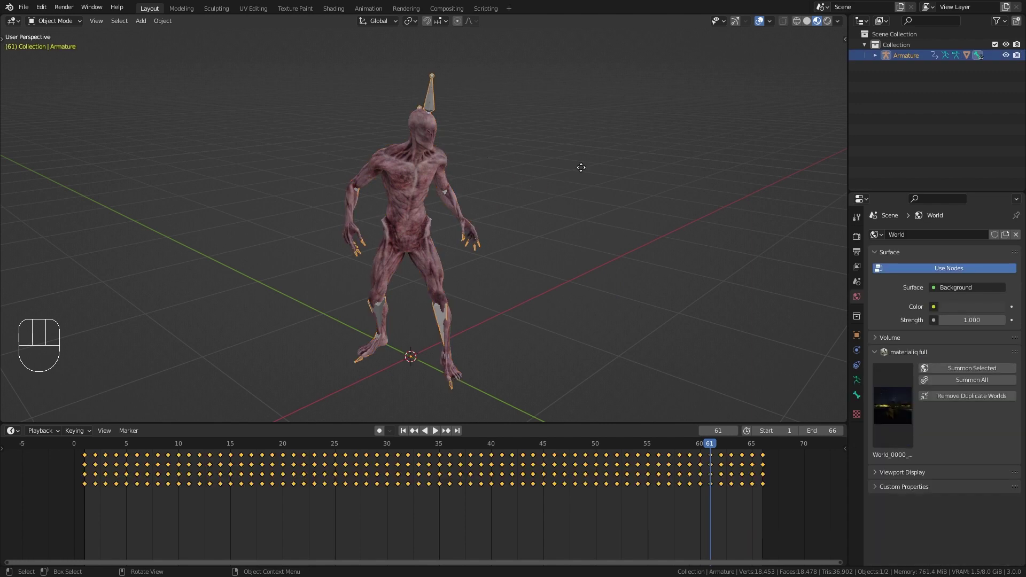
pyautogui.press('g')
pyautogui.rightClick(488, 224)
pyautogui.press('r')
pyautogui.rightClick(607, 254)
pyautogui.press('s')
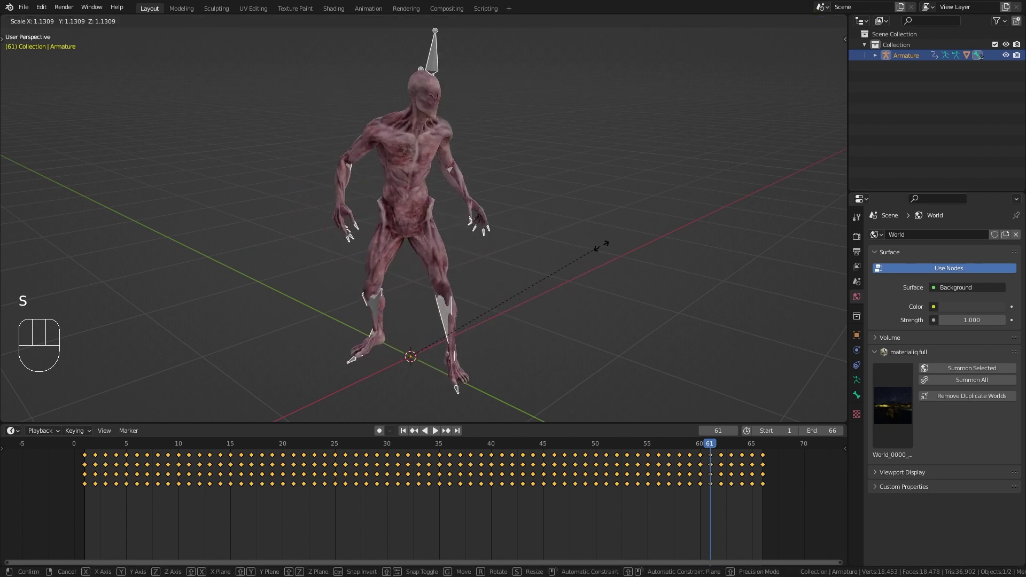
pyautogui.rightClick(601, 246)
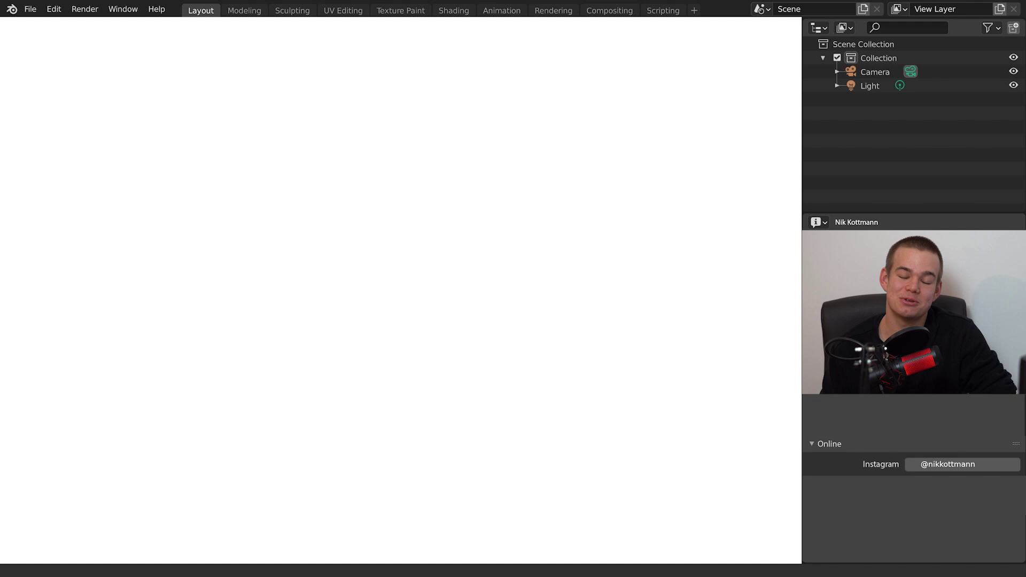